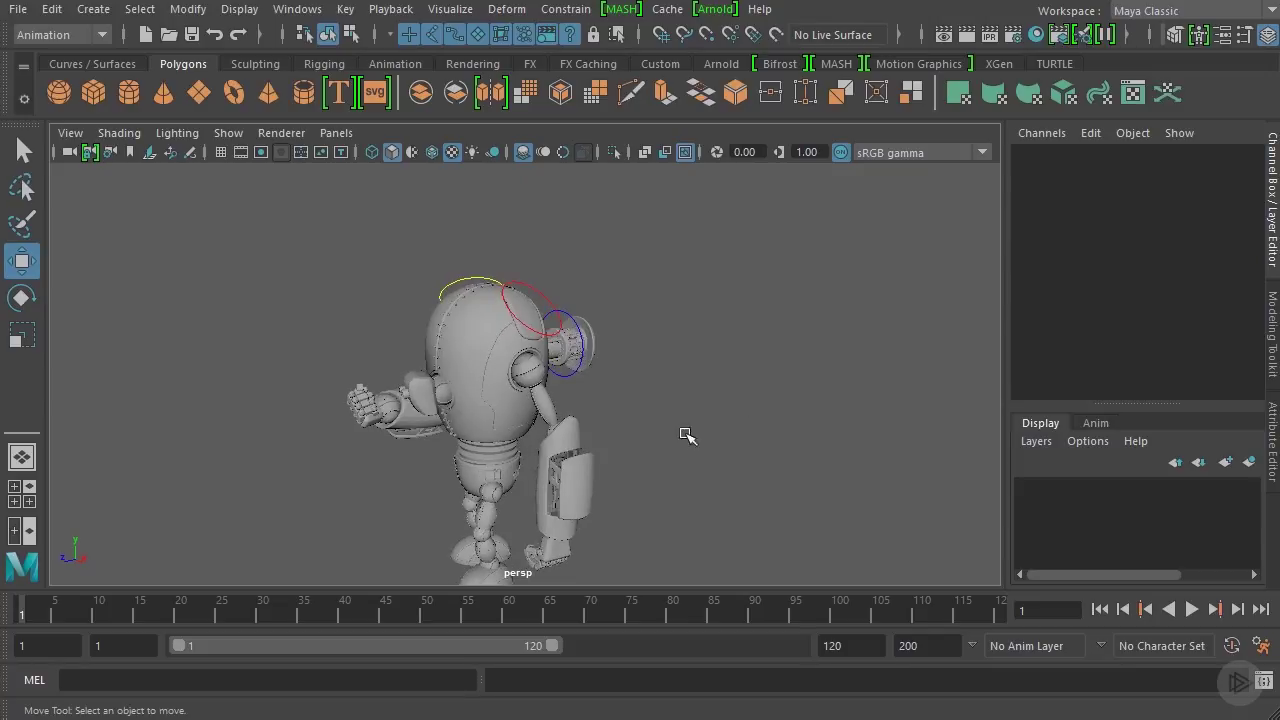
Step: Configure the playback preferences to update all views at Real-time [24 fps] speed, and save them
{"action": "left_click_drag", "start_coordinate": [657, 349], "coordinate": [691, 357], "text": "alt"}
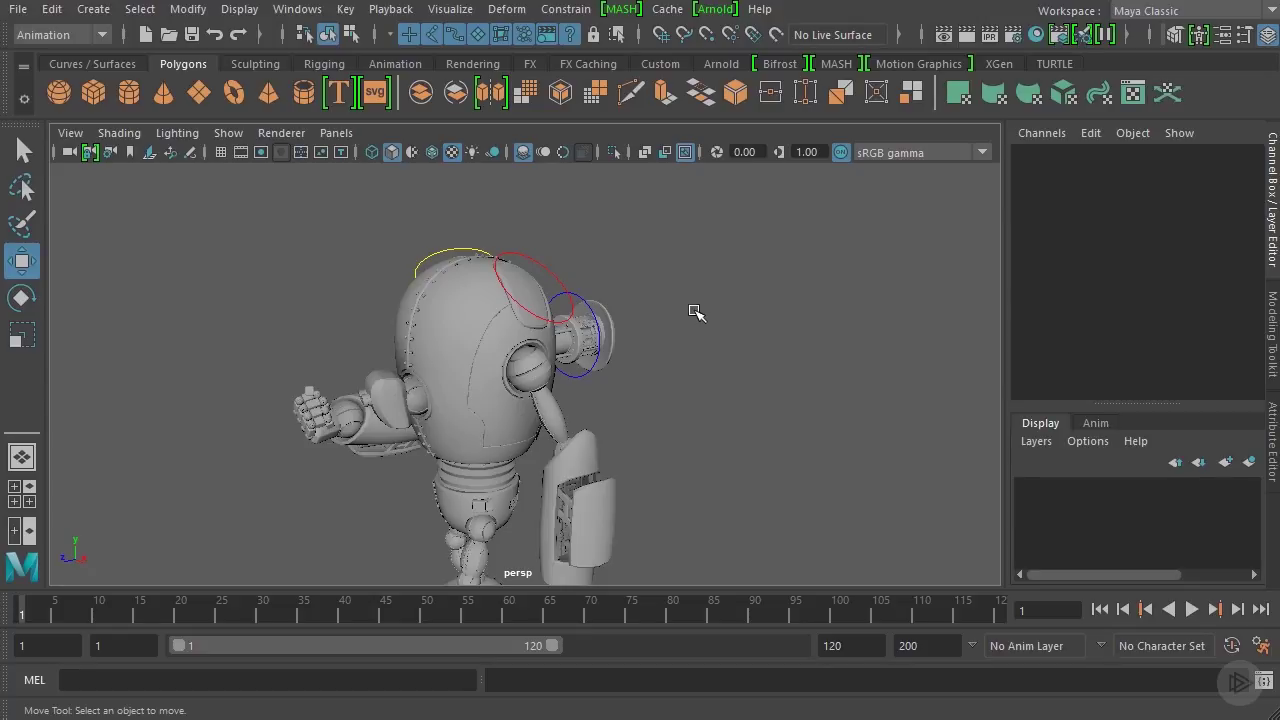
{"action": "left_click", "coordinate": [1264, 648]}
{"action": "left_click_drag", "start_coordinate": [638, 145], "coordinate": [578, 115]}
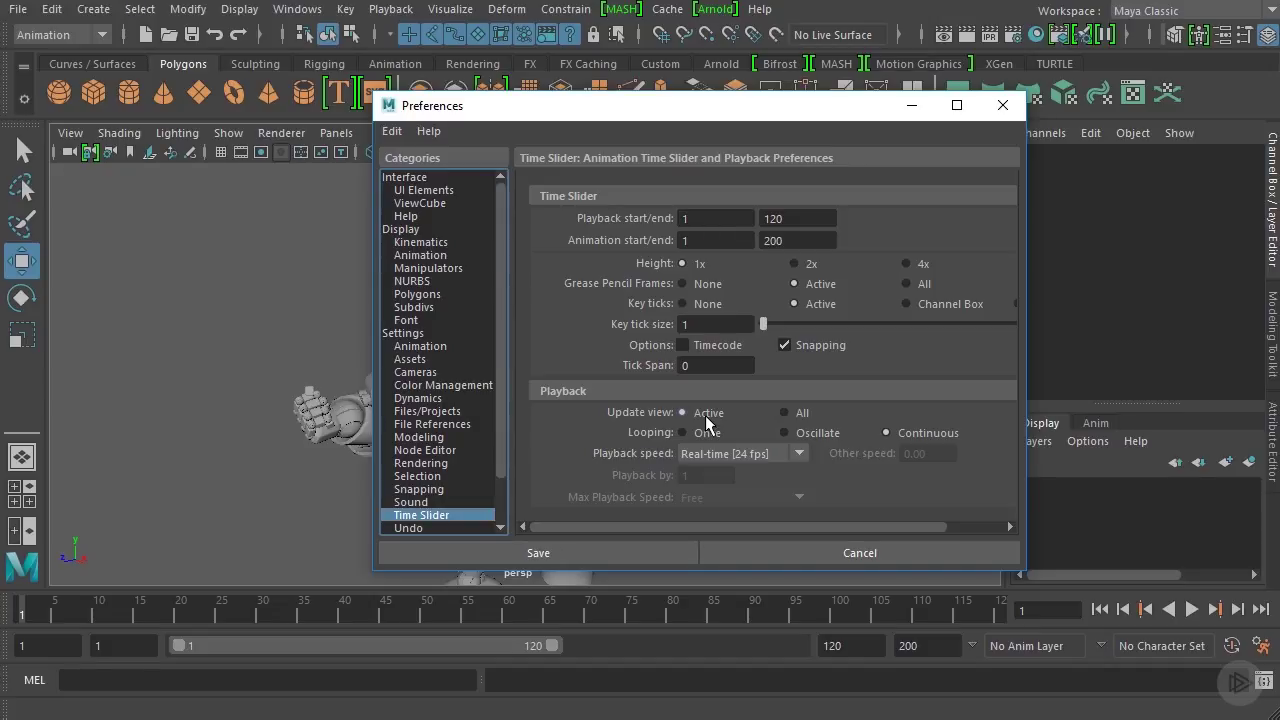
{"action": "left_click", "coordinate": [799, 416]}
{"action": "left_click", "coordinate": [771, 458]}
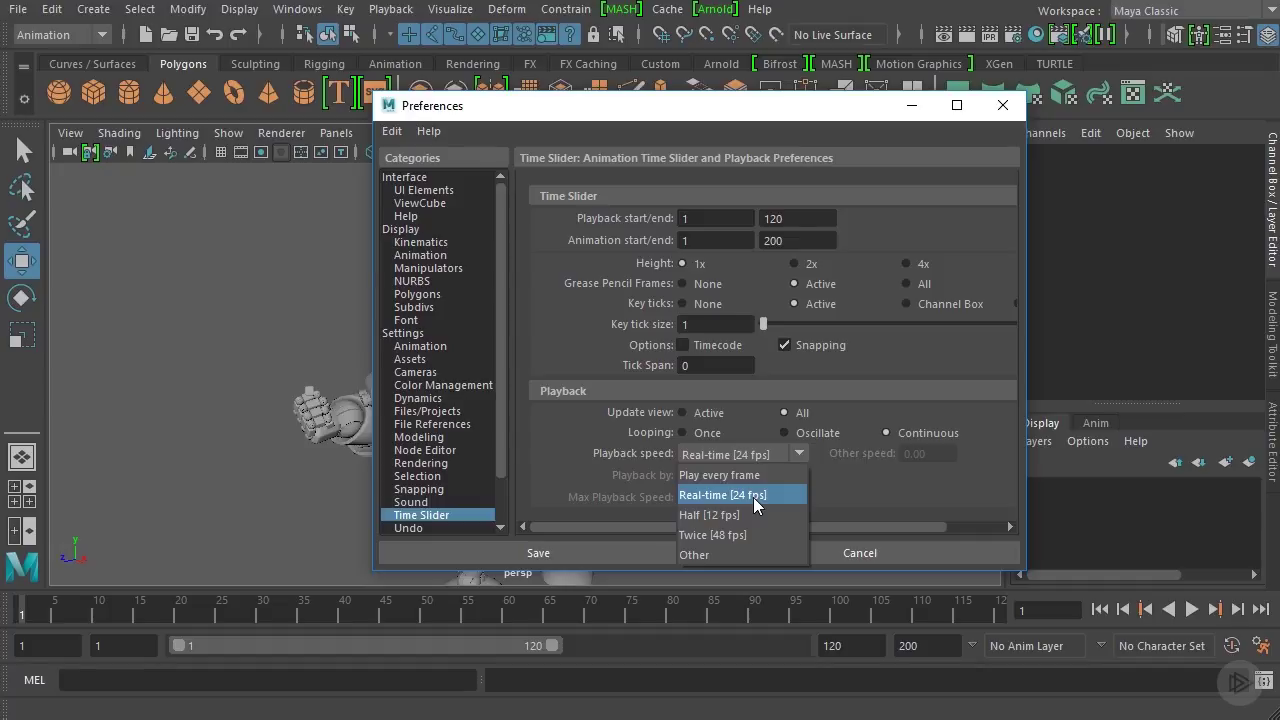
{"action": "left_click", "coordinate": [753, 497]}
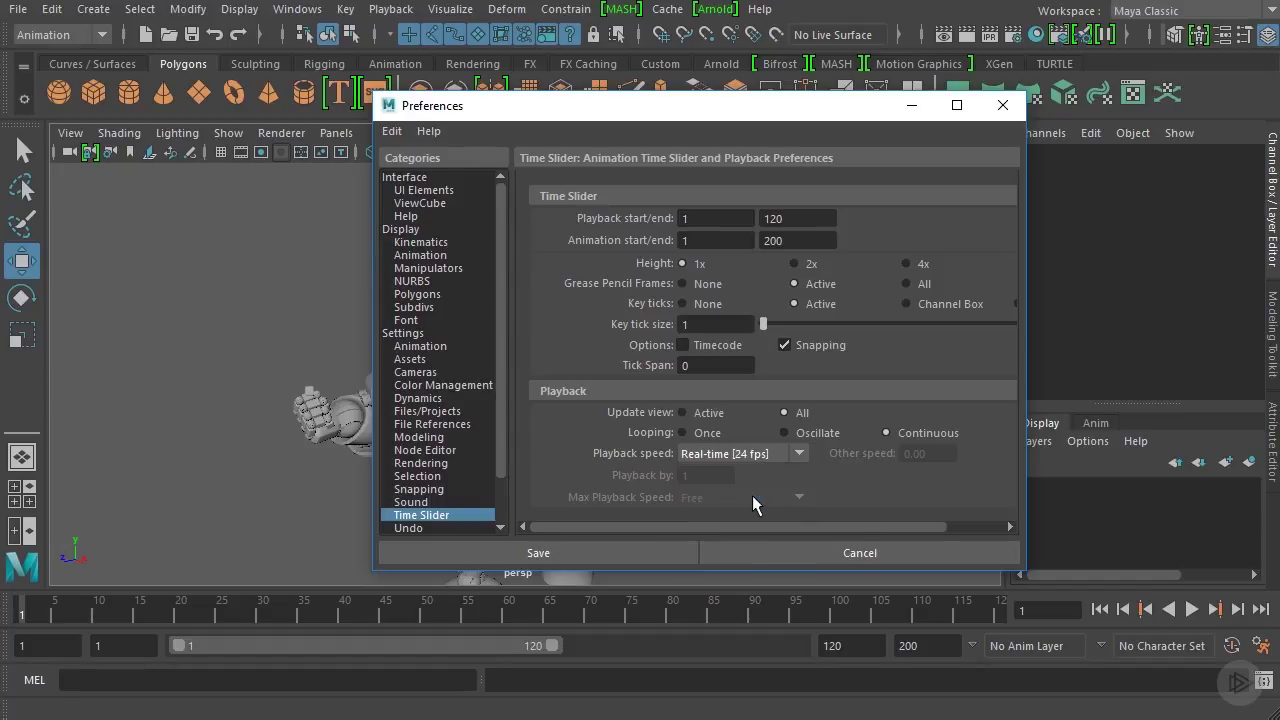
{"action": "left_click", "coordinate": [533, 552]}
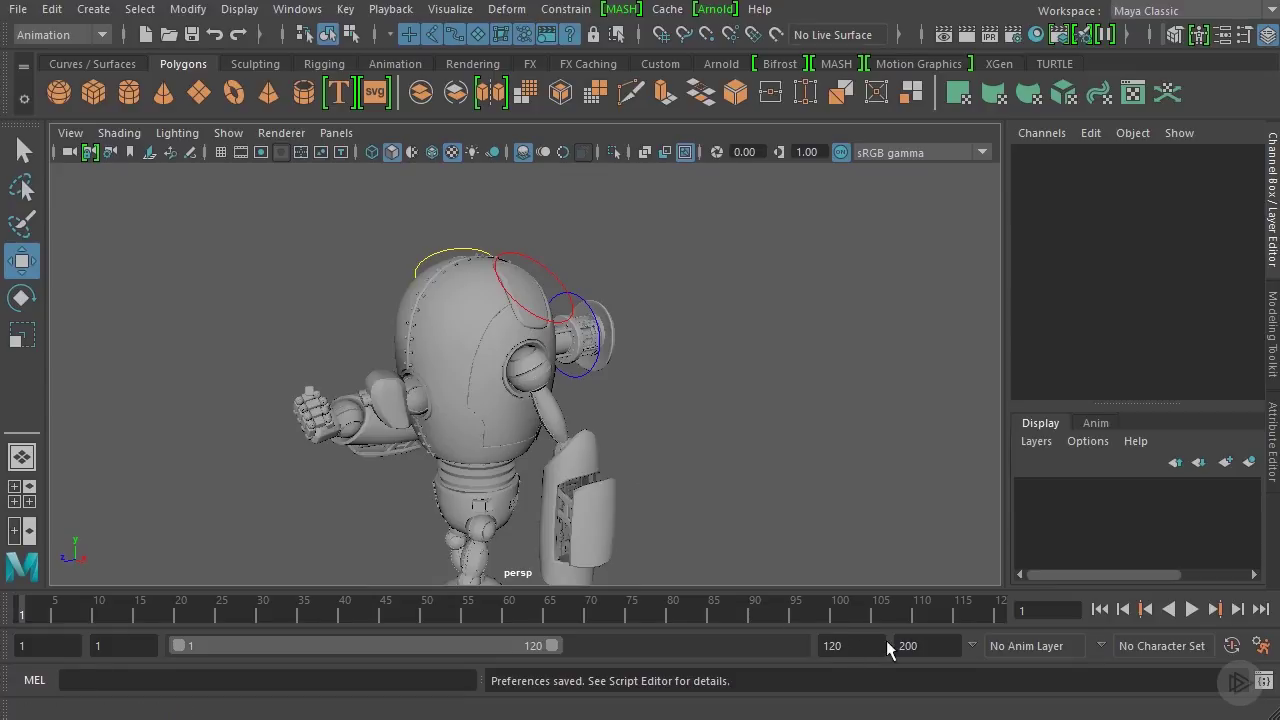
Step: Set the animation end time to 120, matching the end of the playback range
{"action": "double_click", "coordinate": [928, 645]}
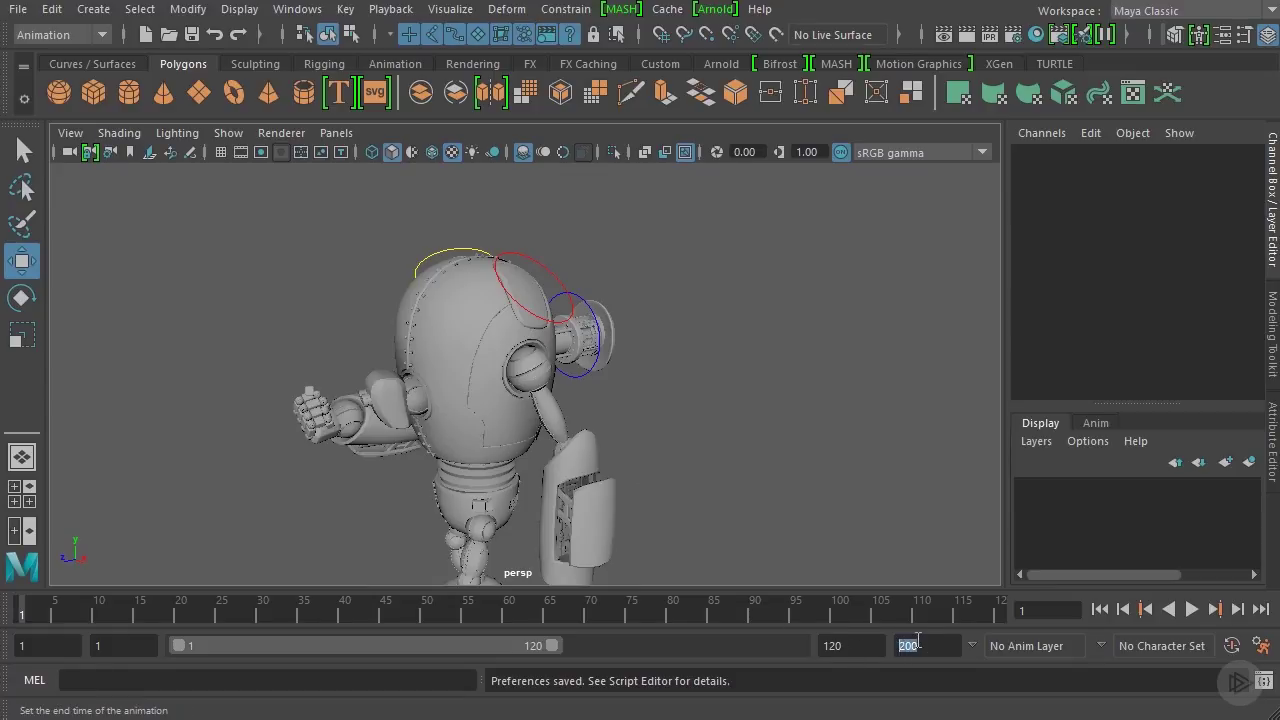
{"action": "key", "text": "Return"}
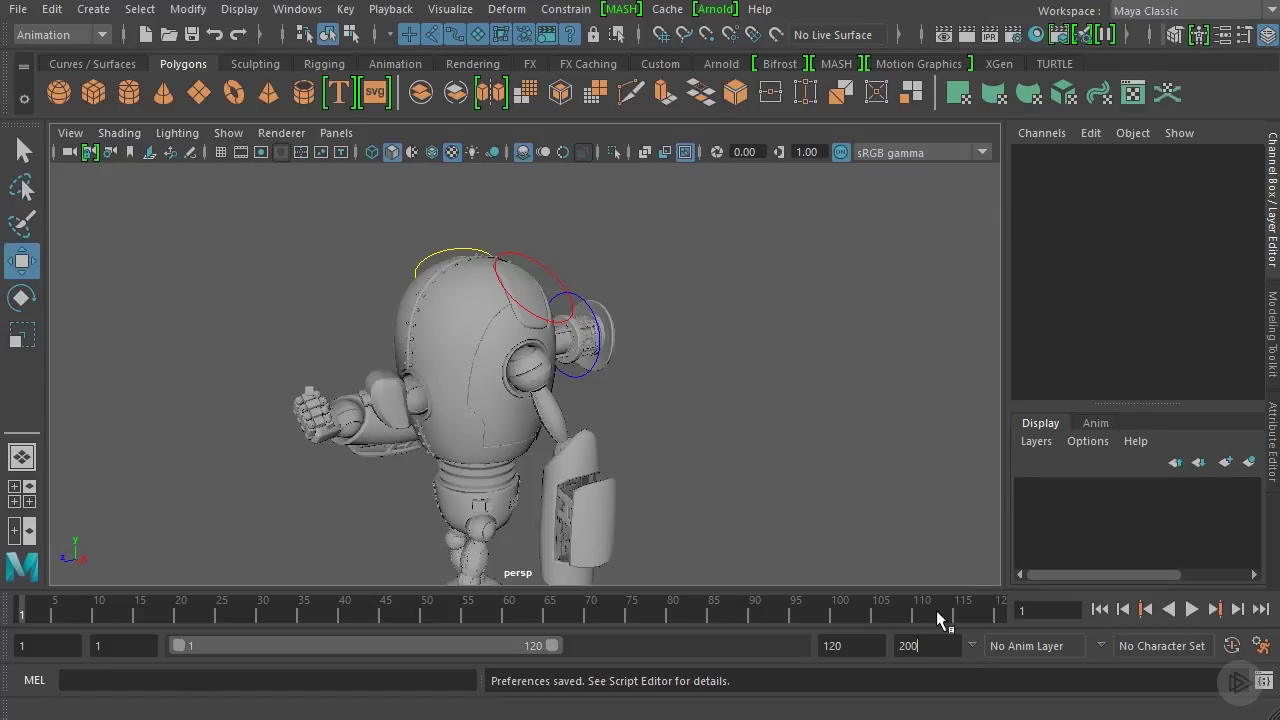
{"action": "double_click", "coordinate": [827, 646]}
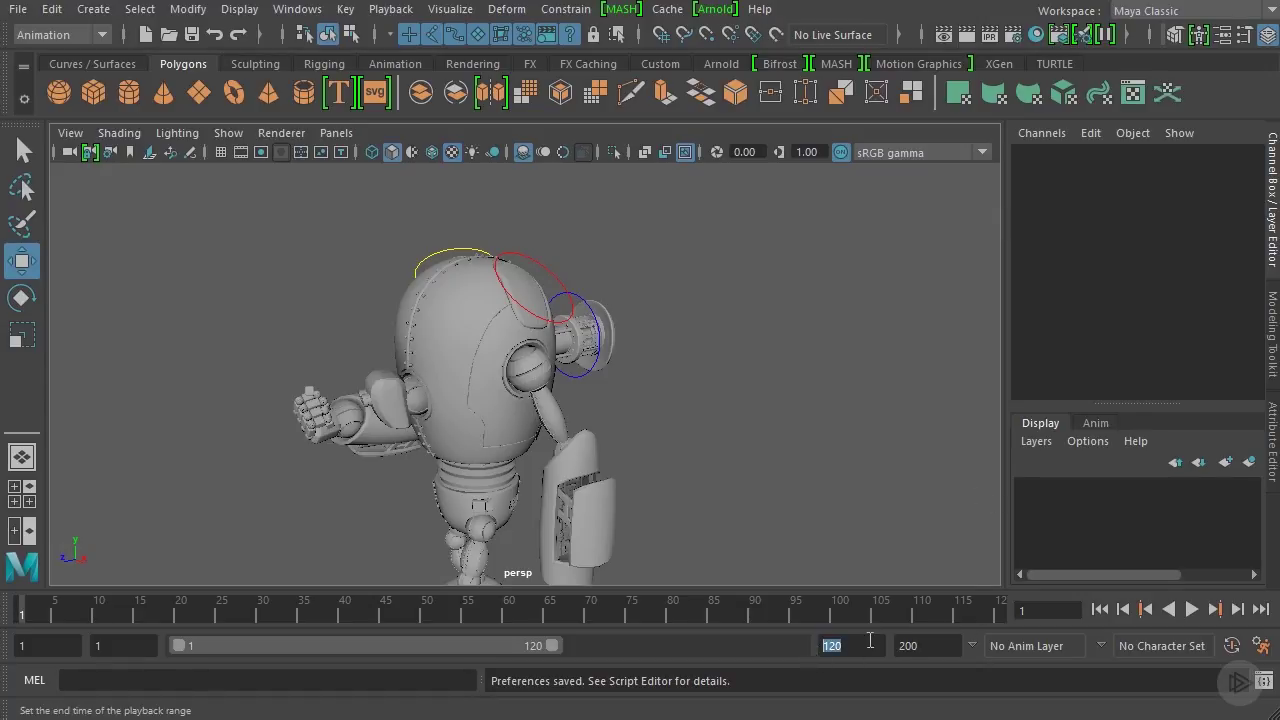
{"action": "left_click", "coordinate": [872, 647]}
{"action": "double_click", "coordinate": [923, 645]}
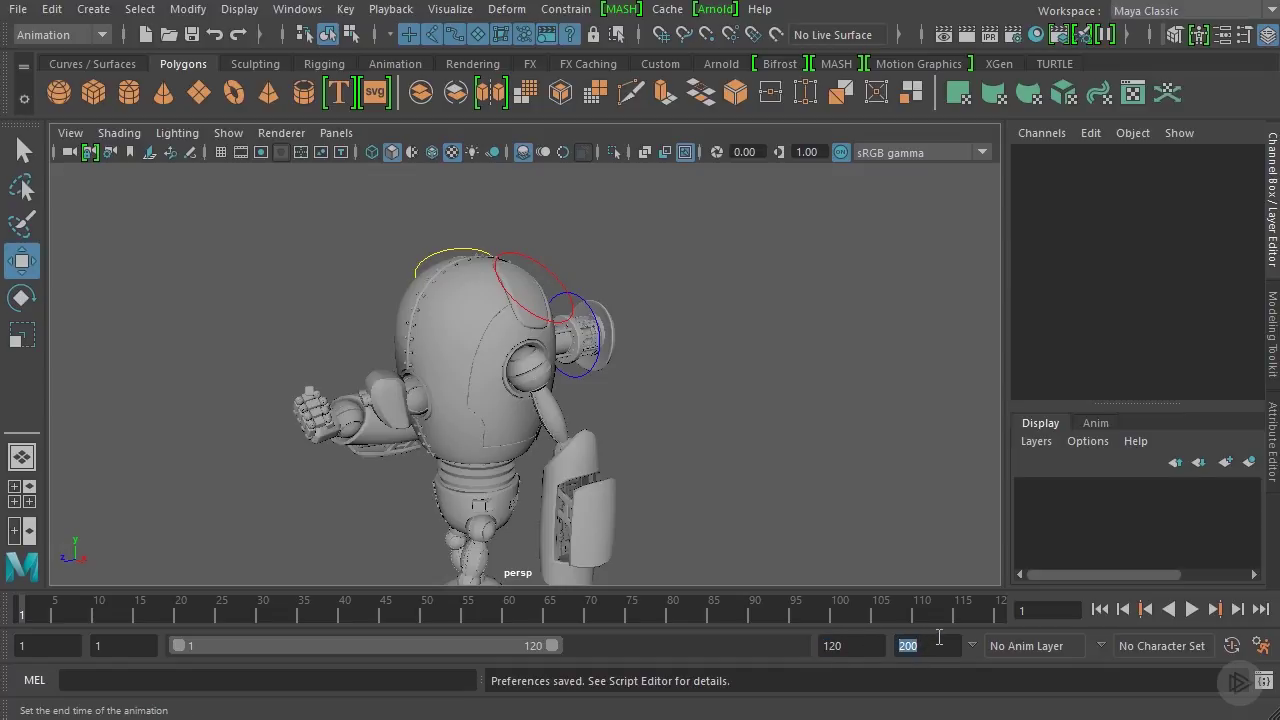
{"action": "type", "text": "120"}
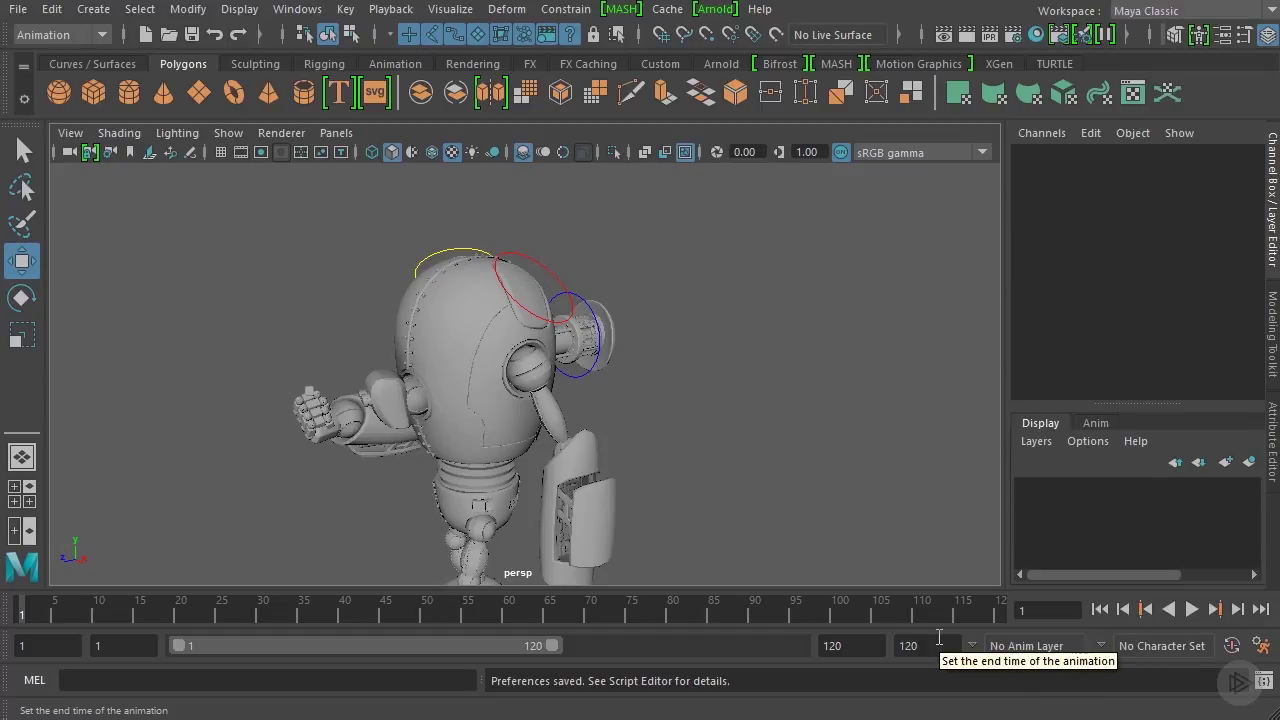
{"action": "key", "text": "Return"}
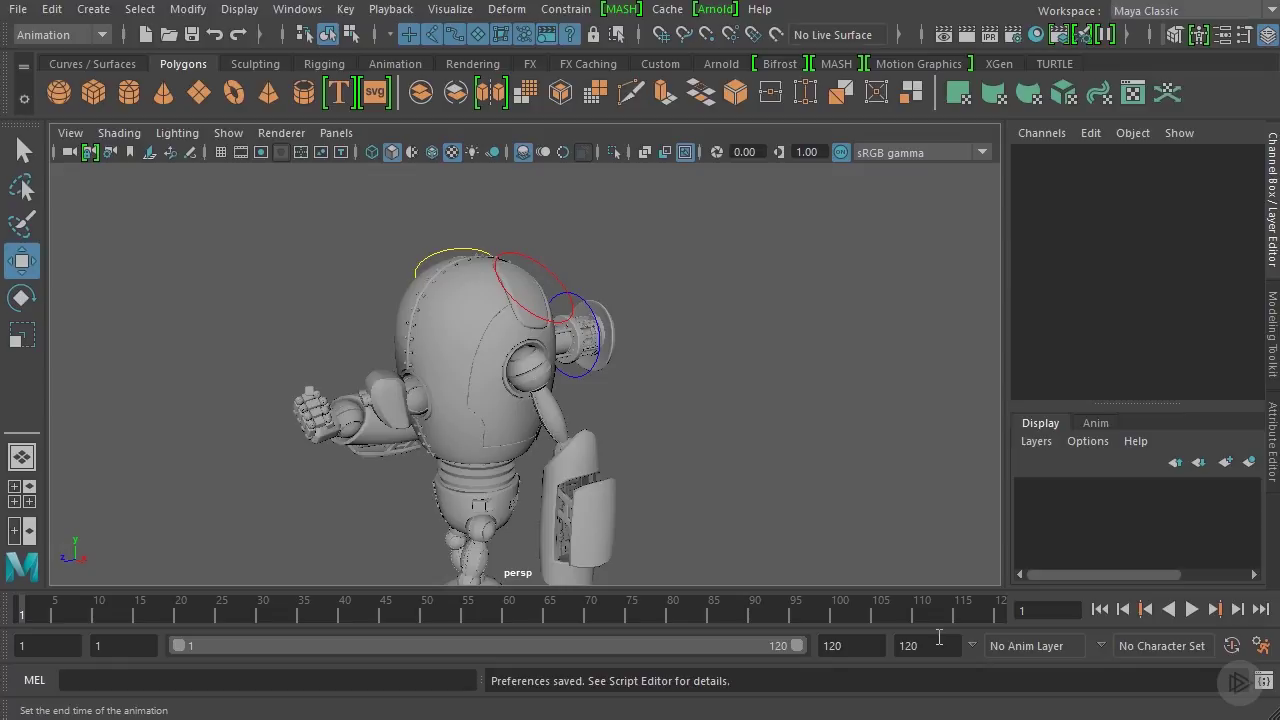
Step: Select the small piece with two round lenses on the robot's front, and widen the channel list area
{"action": "left_click_drag", "start_coordinate": [714, 457], "coordinate": [740, 445], "text": "alt"}
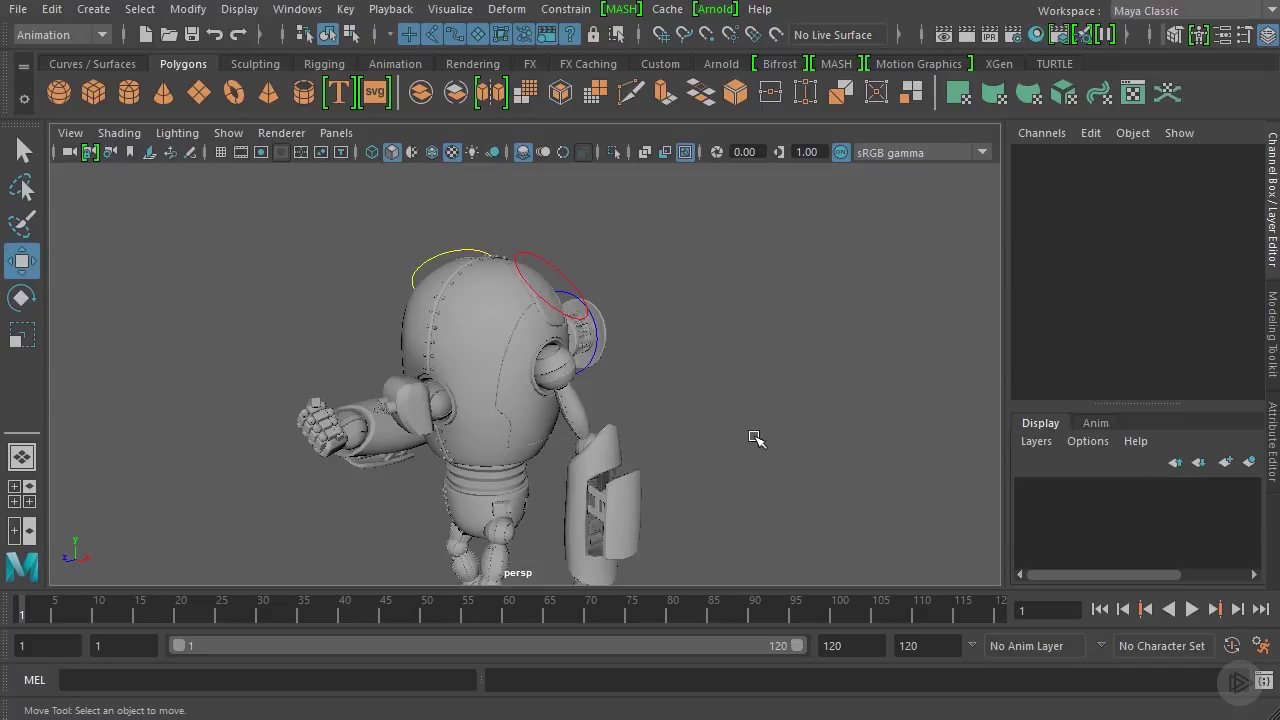
{"action": "left_click_drag", "start_coordinate": [562, 262], "coordinate": [609, 277], "text": "alt"}
{"action": "scroll", "coordinate": [562, 340], "scroll_direction": "up", "scroll_amount": 10}
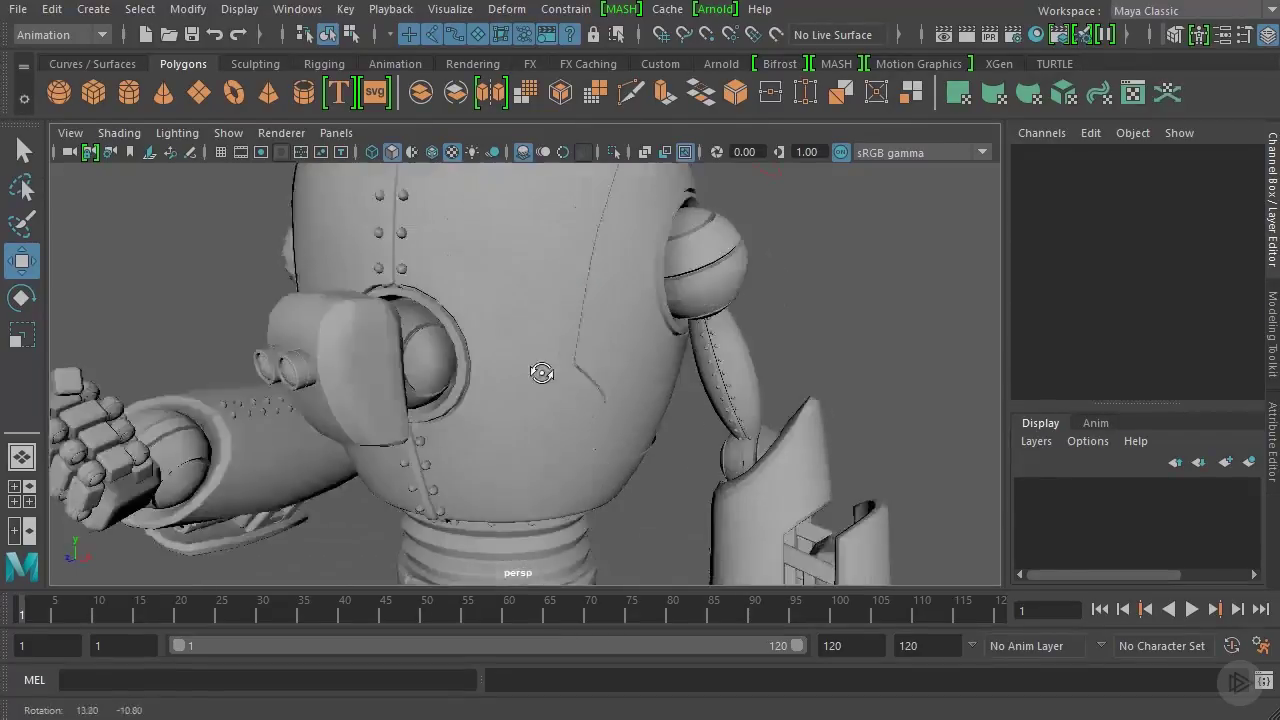
{"action": "left_click", "coordinate": [441, 295]}
{"action": "left_click_drag", "start_coordinate": [376, 283], "coordinate": [404, 325], "text": "alt"}
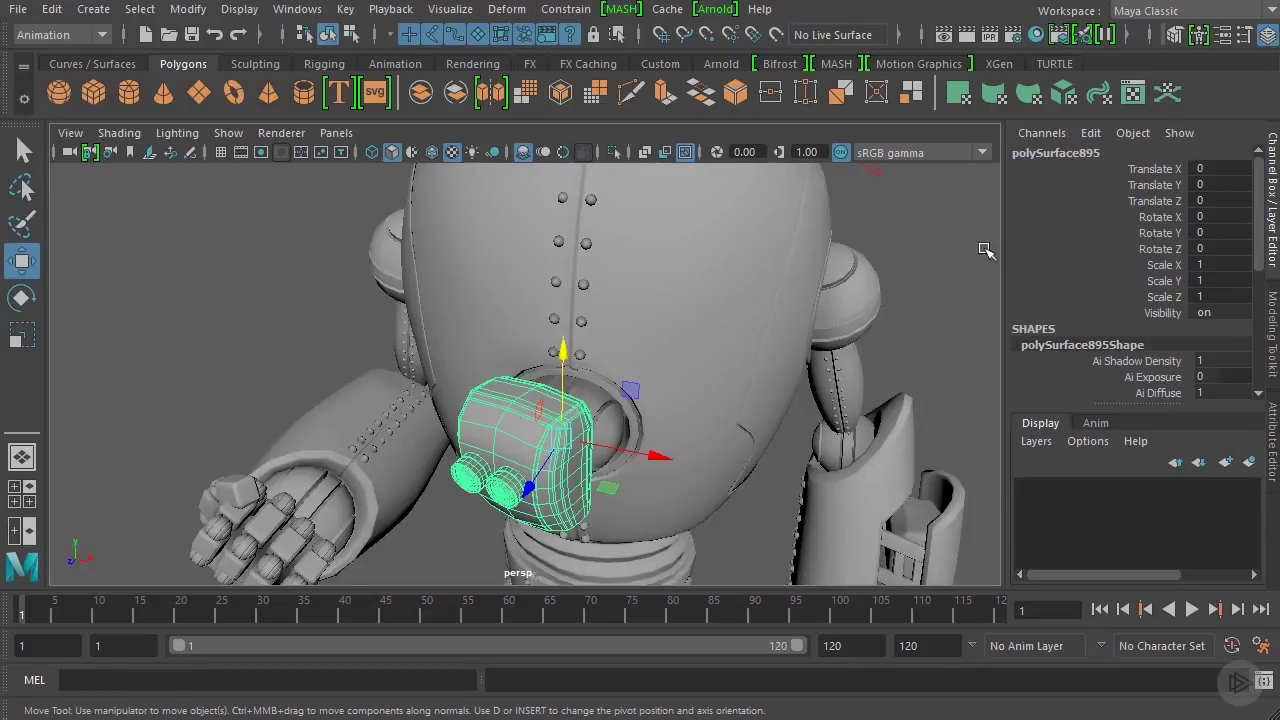
{"action": "left_click_drag", "start_coordinate": [1003, 243], "coordinate": [950, 243]}
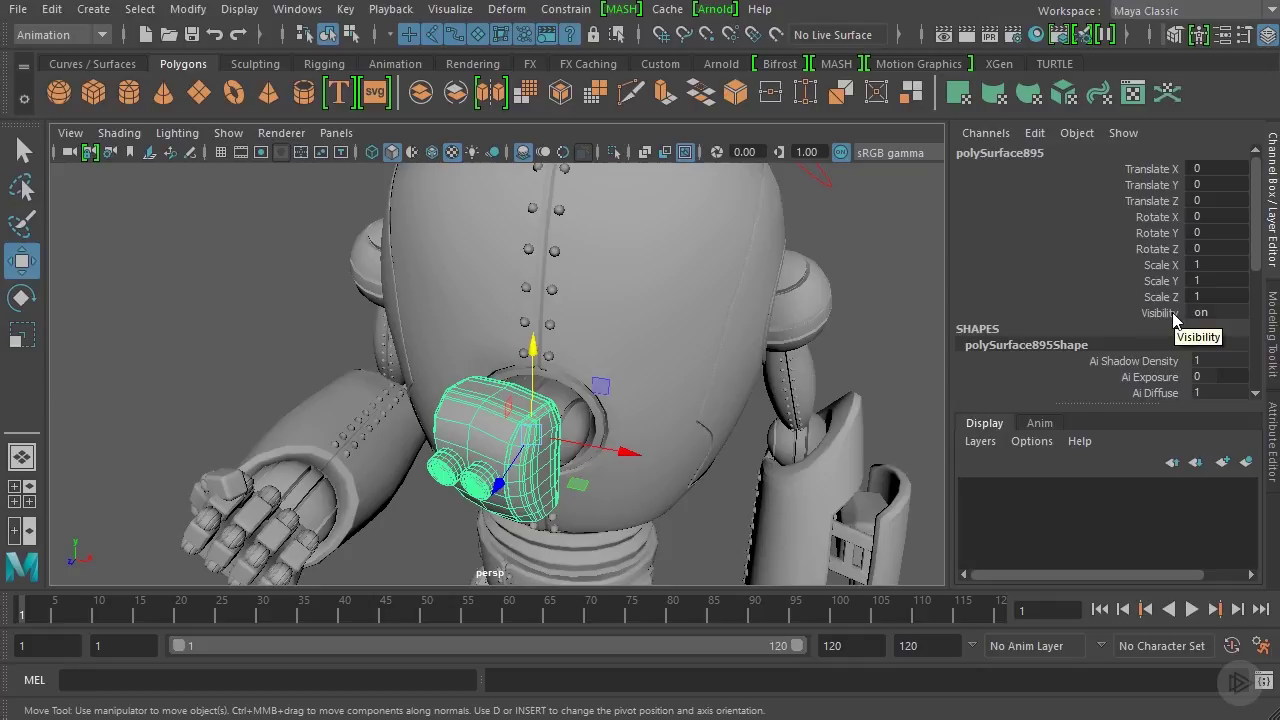
{"action": "left_click_drag", "start_coordinate": [667, 351], "coordinate": [522, 252], "text": "alt"}
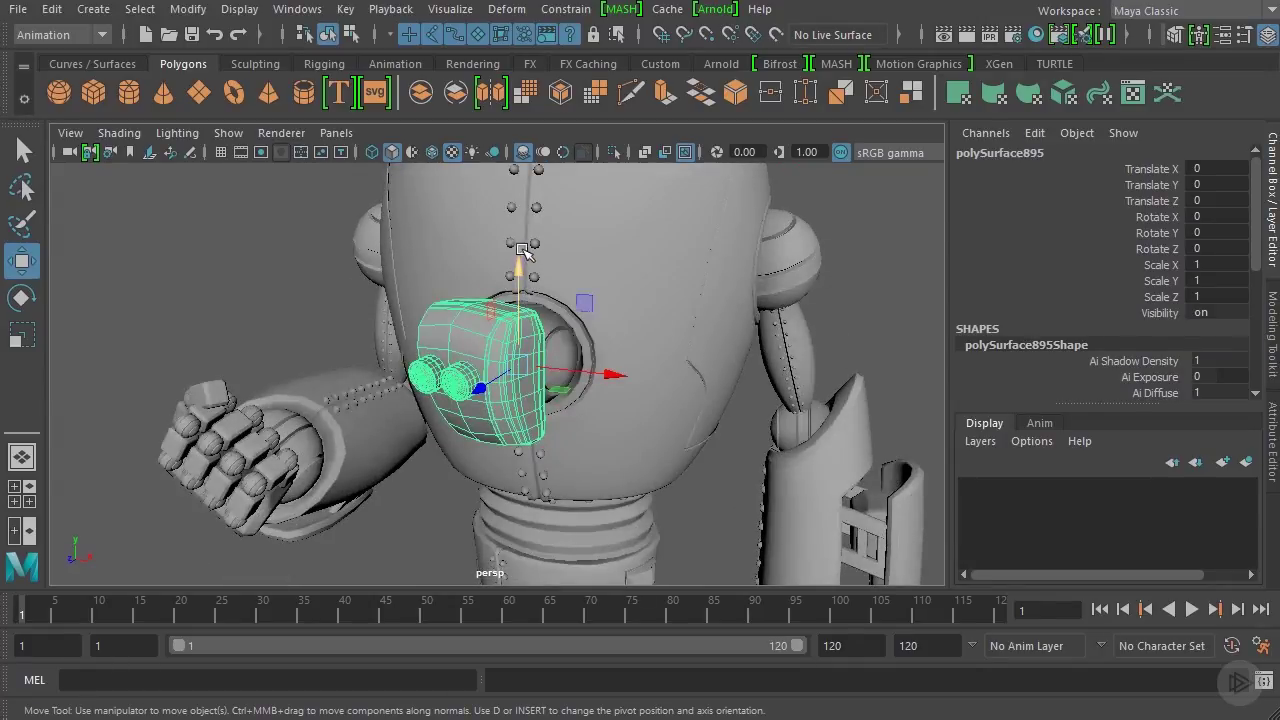
Step: With the Animation menu set active, key all channels of the selected lens piece at frame 1, and delete that key
{"action": "left_click", "coordinate": [101, 34]}
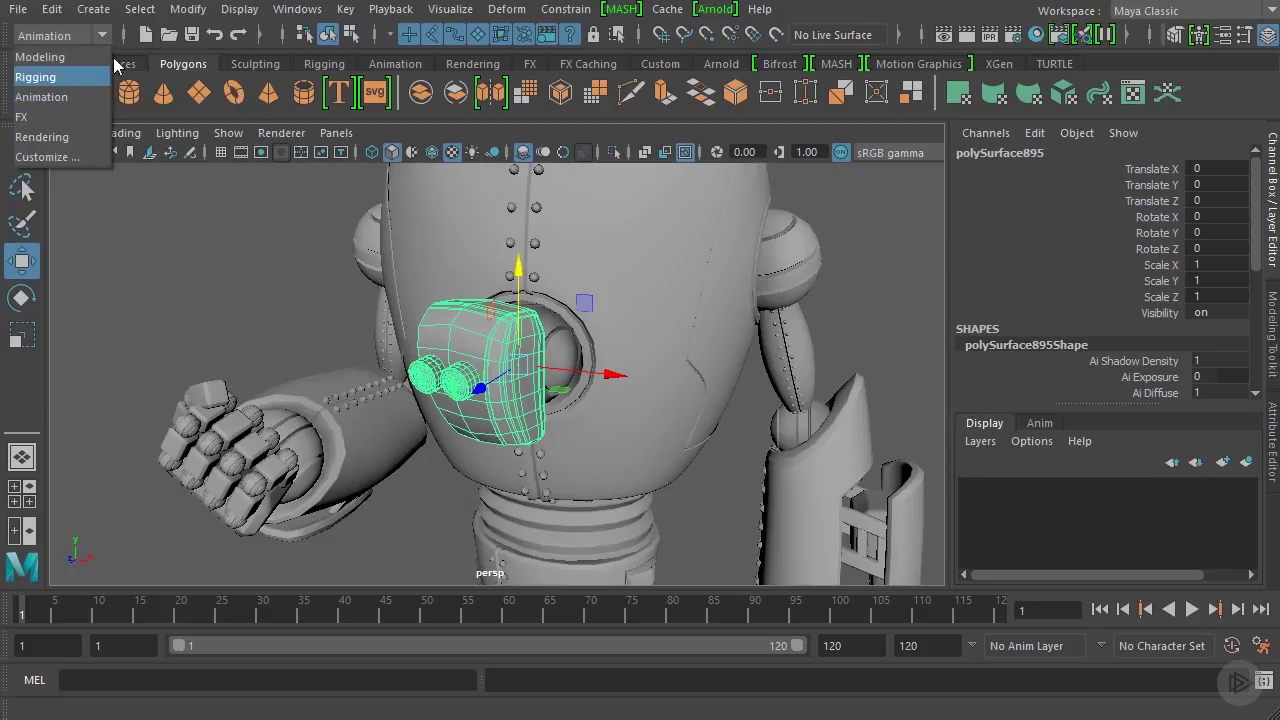
{"action": "left_click", "coordinate": [70, 97]}
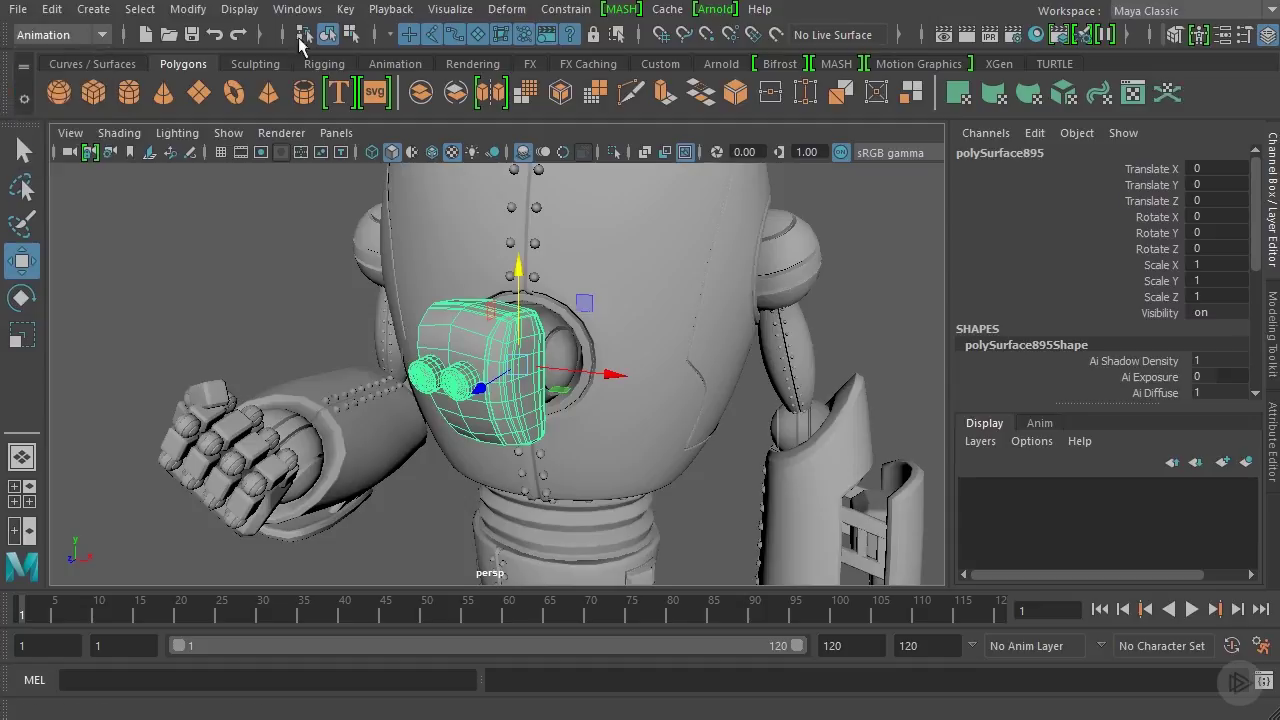
{"action": "left_click", "coordinate": [346, 9]}
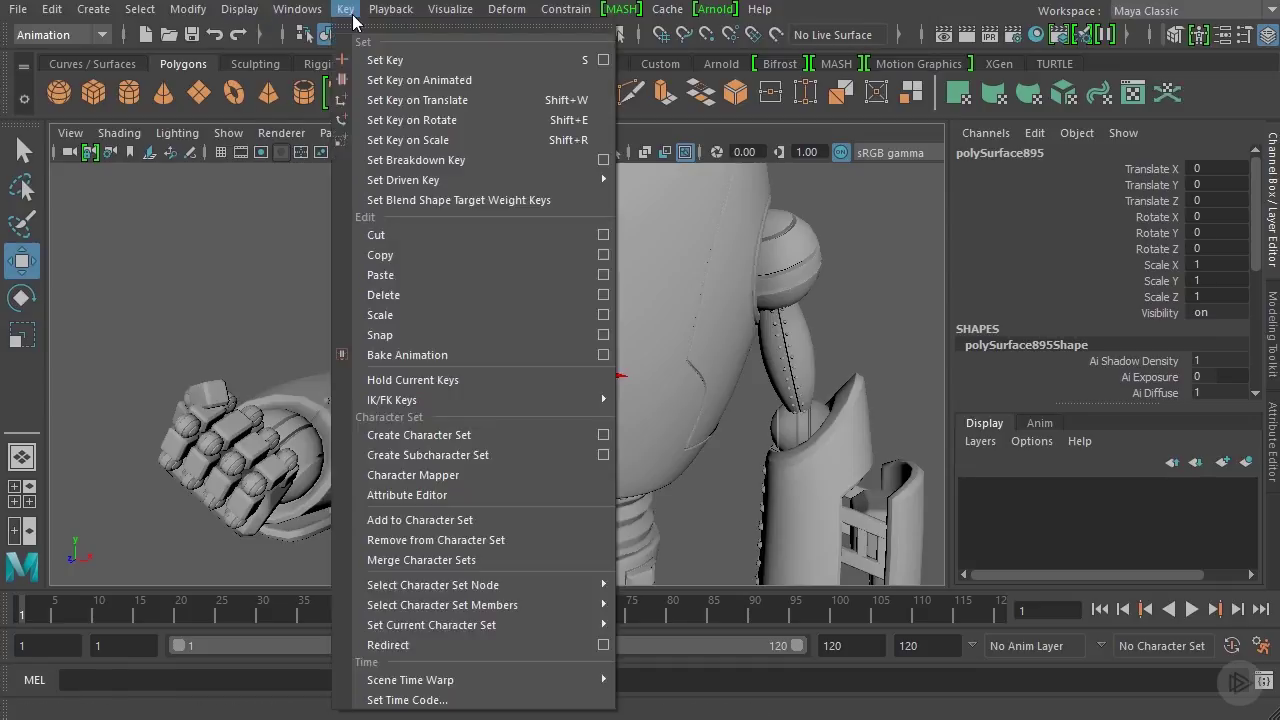
{"action": "left_click", "coordinate": [415, 60]}
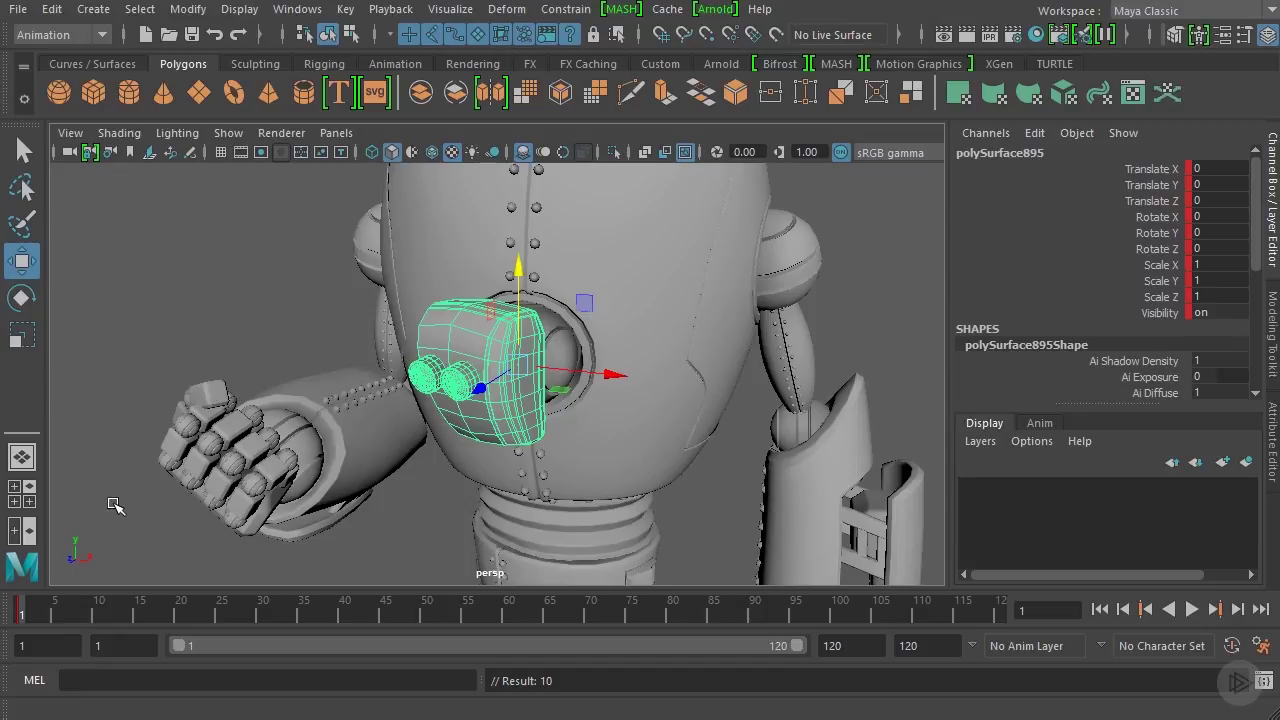
{"action": "mouse_move", "coordinate": [20, 615]}
{"action": "left_mouse_down"}
{"action": "mouse_move", "coordinate": [45, 612]}
{"action": "mouse_move", "coordinate": [19, 614]}
{"action": "left_mouse_up"}
{"action": "right_click", "coordinate": [24, 614]}
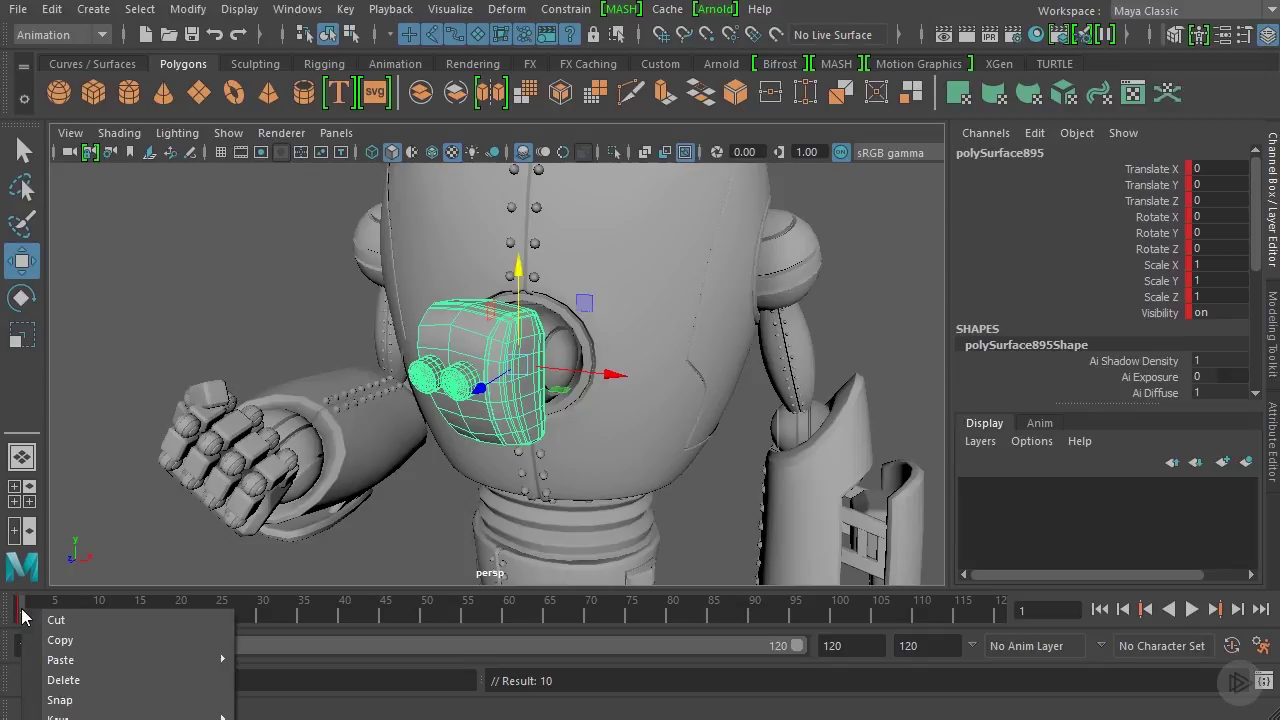
{"action": "left_click", "coordinate": [114, 683]}
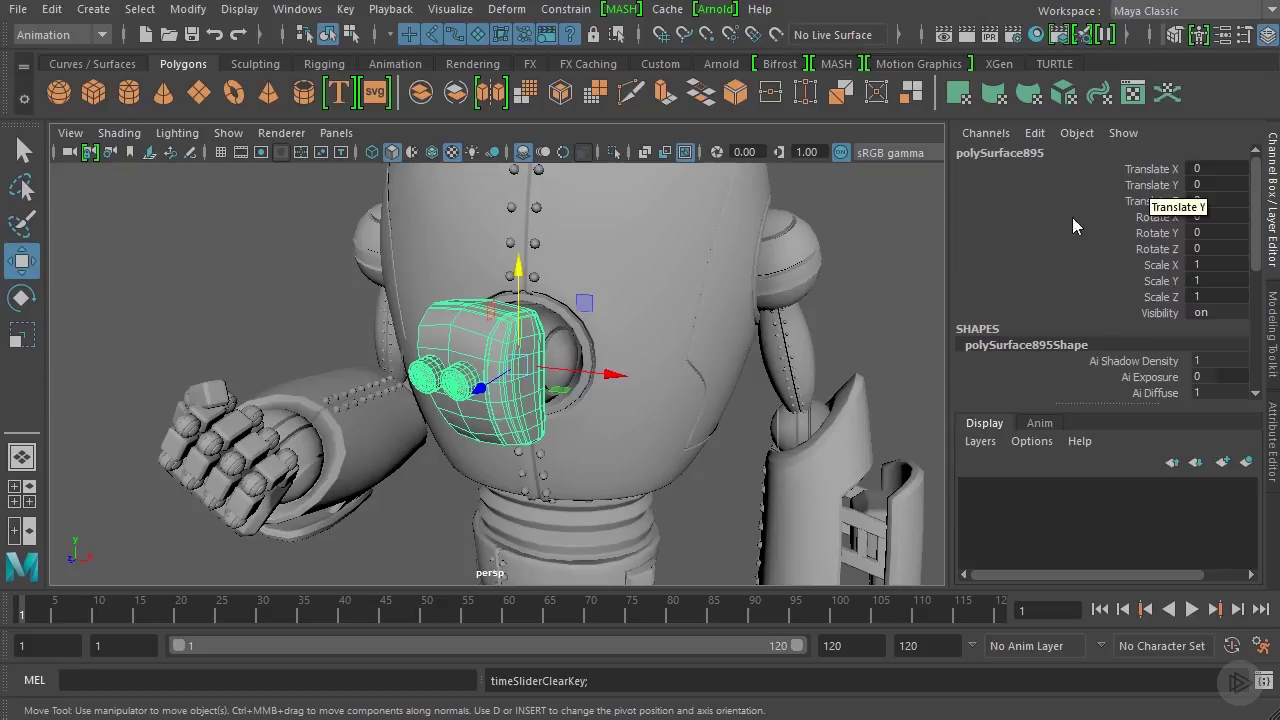
Step: Key only the Translate Y channel of the lens piece at frame 1, and delete that key
{"action": "left_click", "coordinate": [1159, 185]}
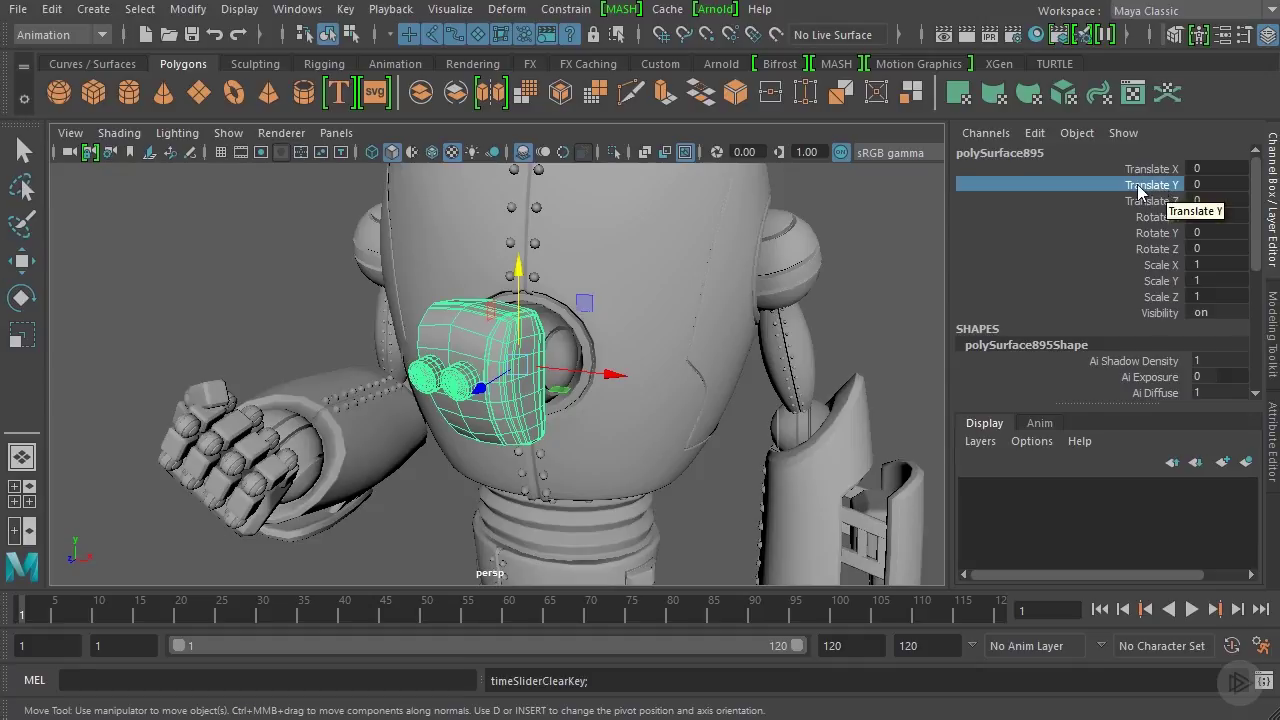
{"action": "right_click", "coordinate": [1138, 190]}
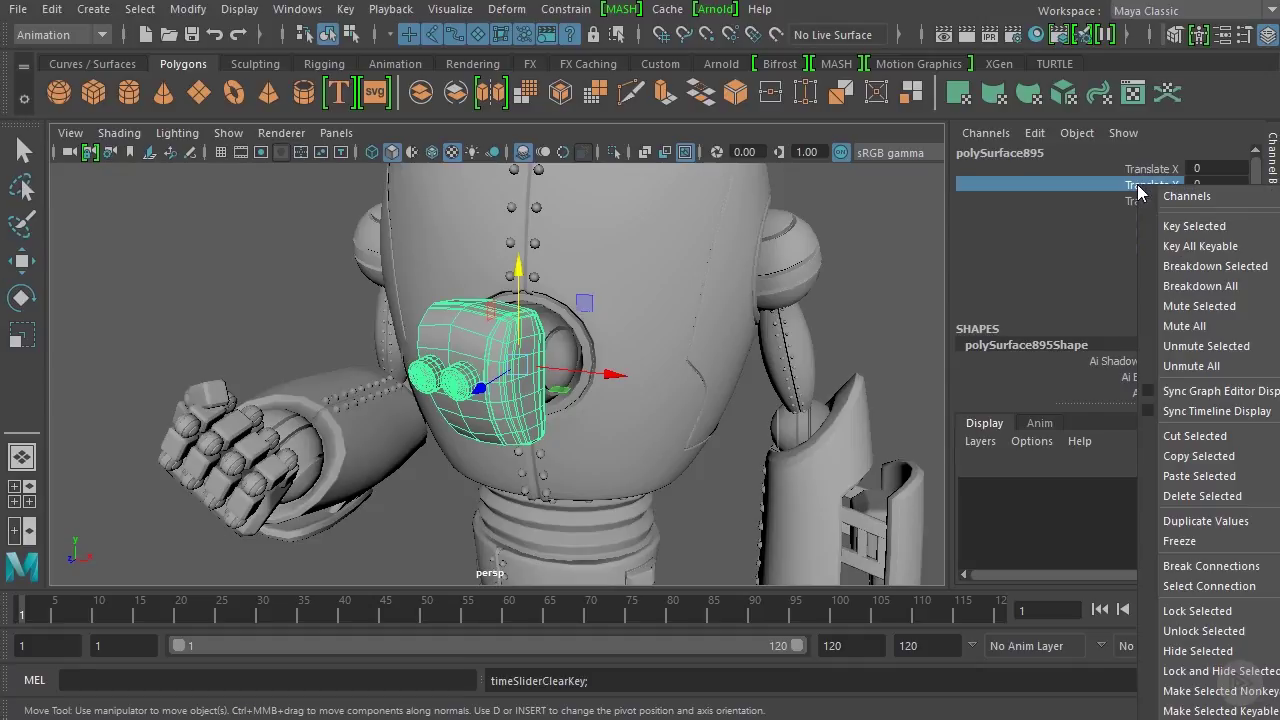
{"action": "left_click", "coordinate": [1188, 227]}
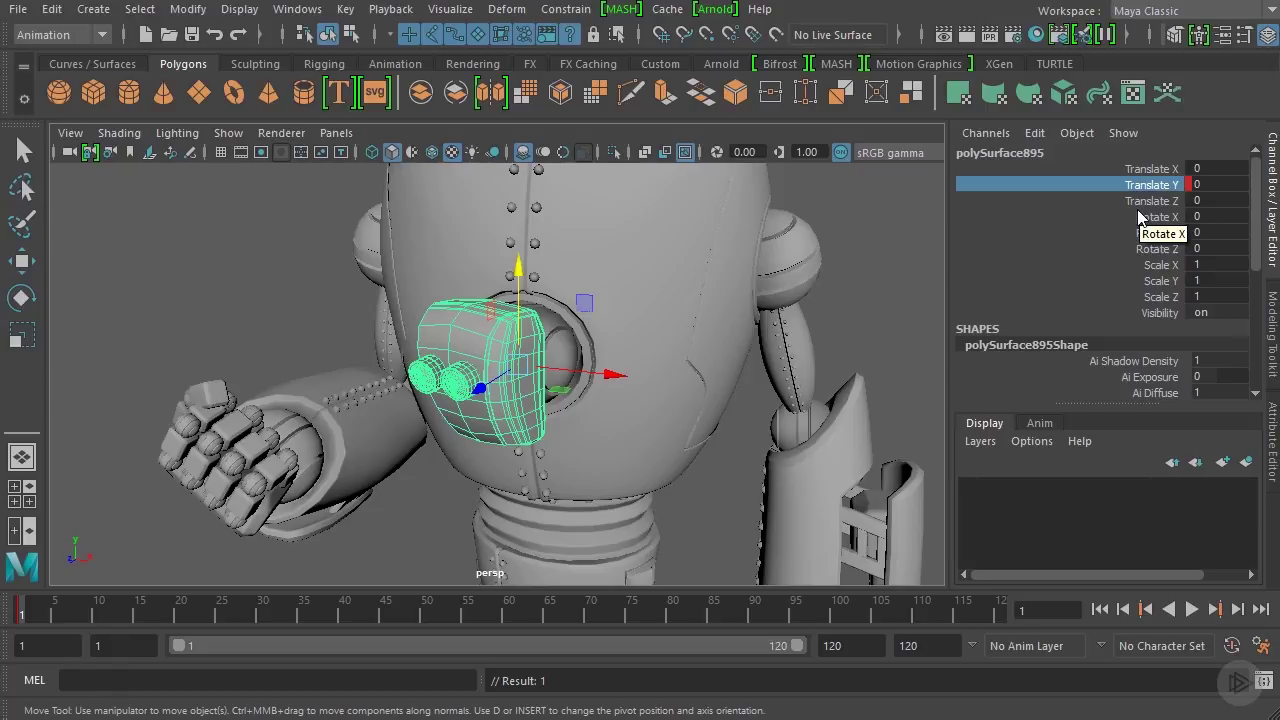
{"action": "right_click", "coordinate": [26, 612]}
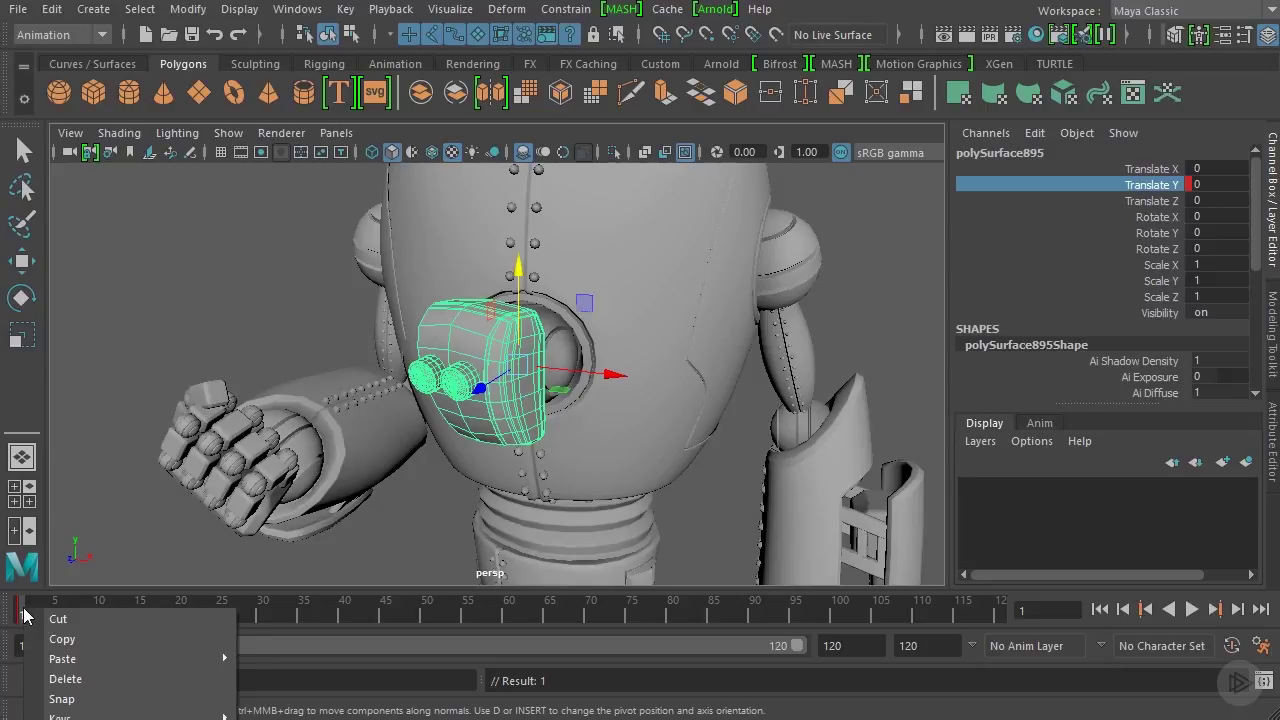
{"action": "left_click", "coordinate": [130, 680]}
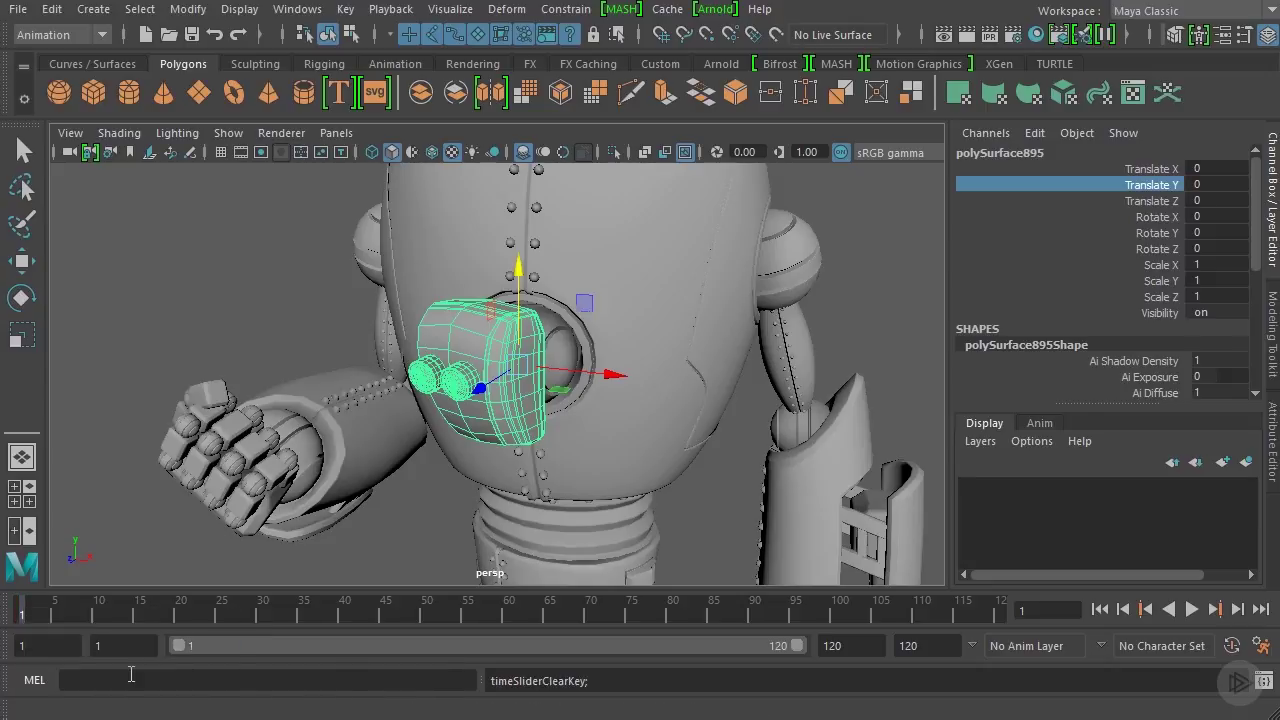
Step: Key only the translate channels of the lens piece at frame 1 with Set Key on Translate, and delete that key
{"action": "left_click", "coordinate": [350, 12]}
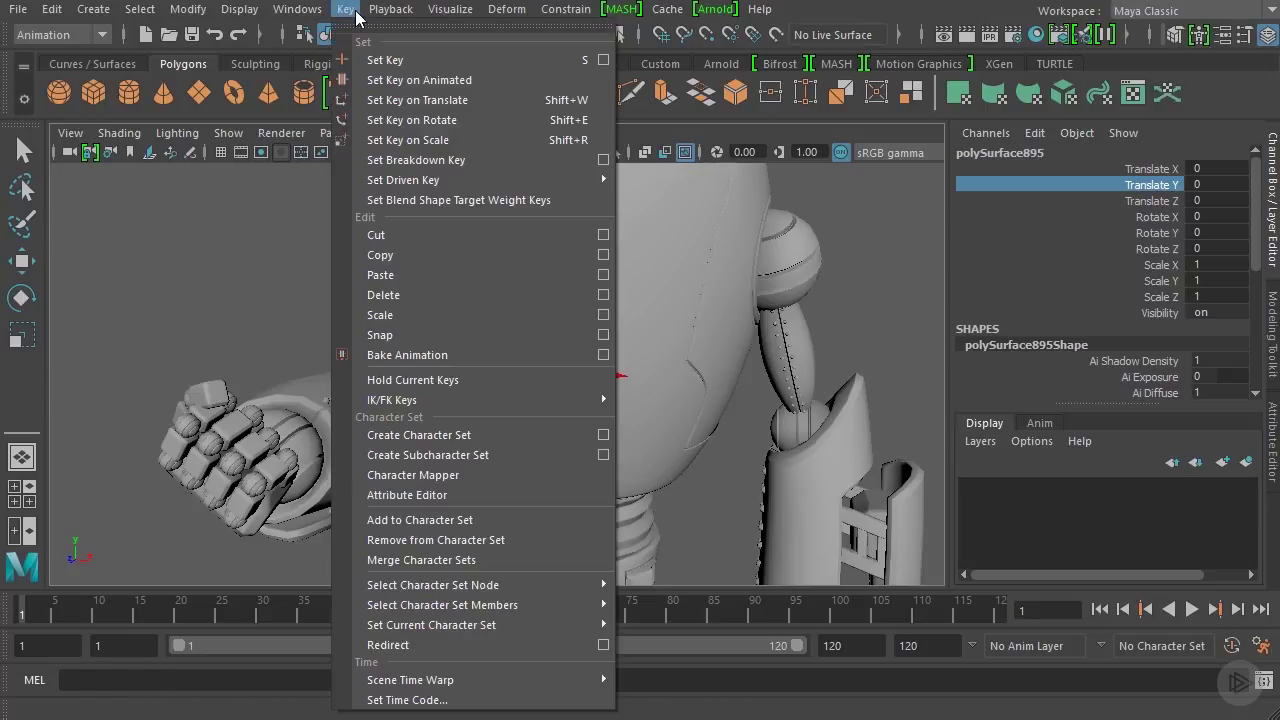
{"action": "left_click", "coordinate": [433, 101]}
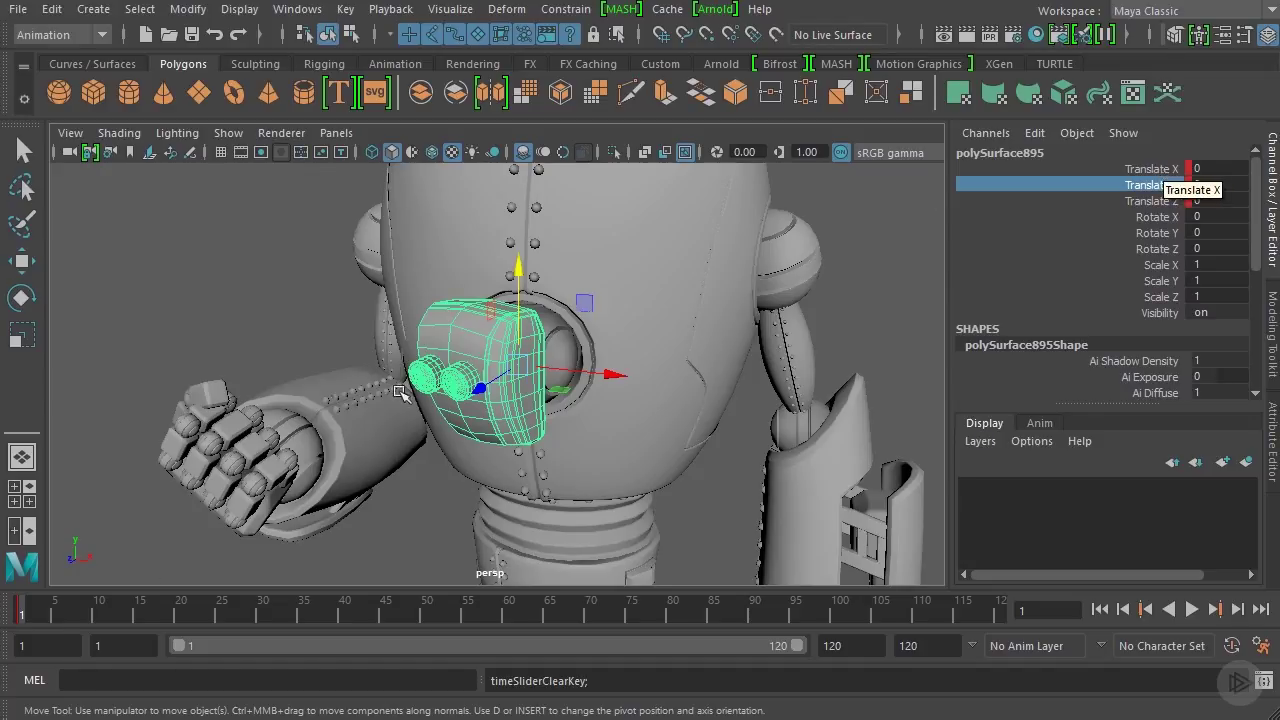
{"action": "right_click", "coordinate": [24, 612]}
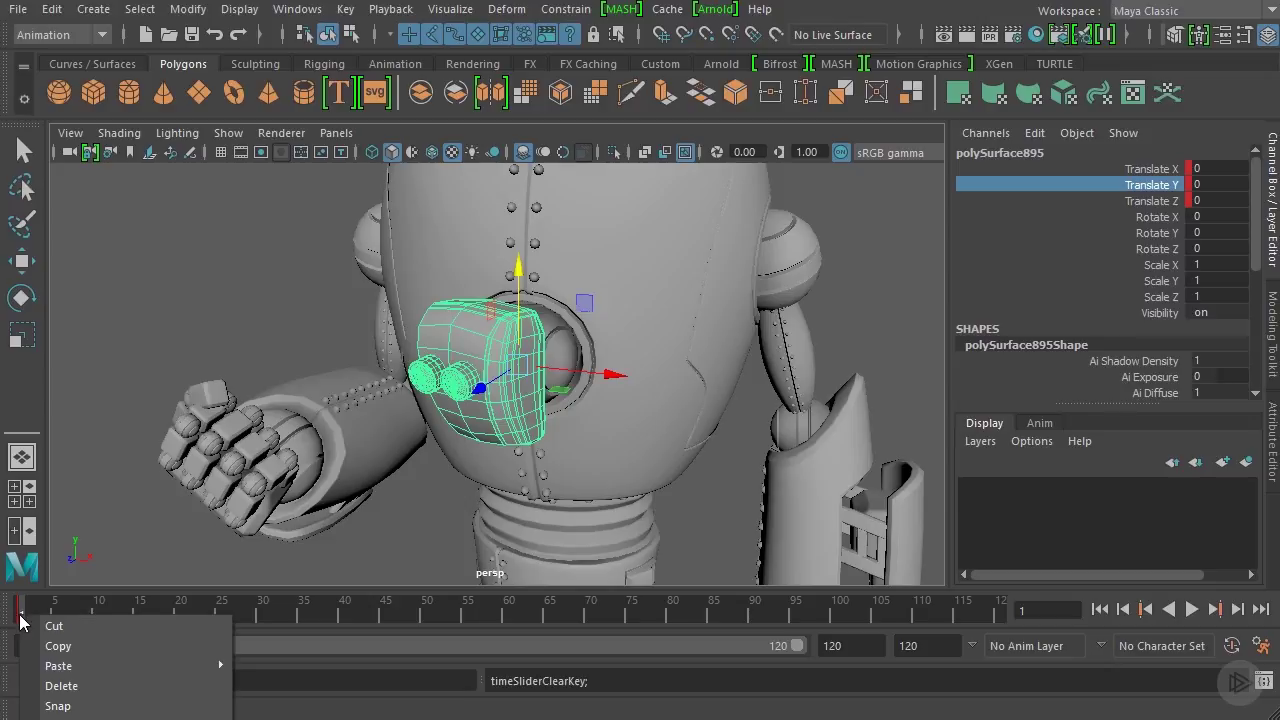
{"action": "left_click", "coordinate": [110, 694]}
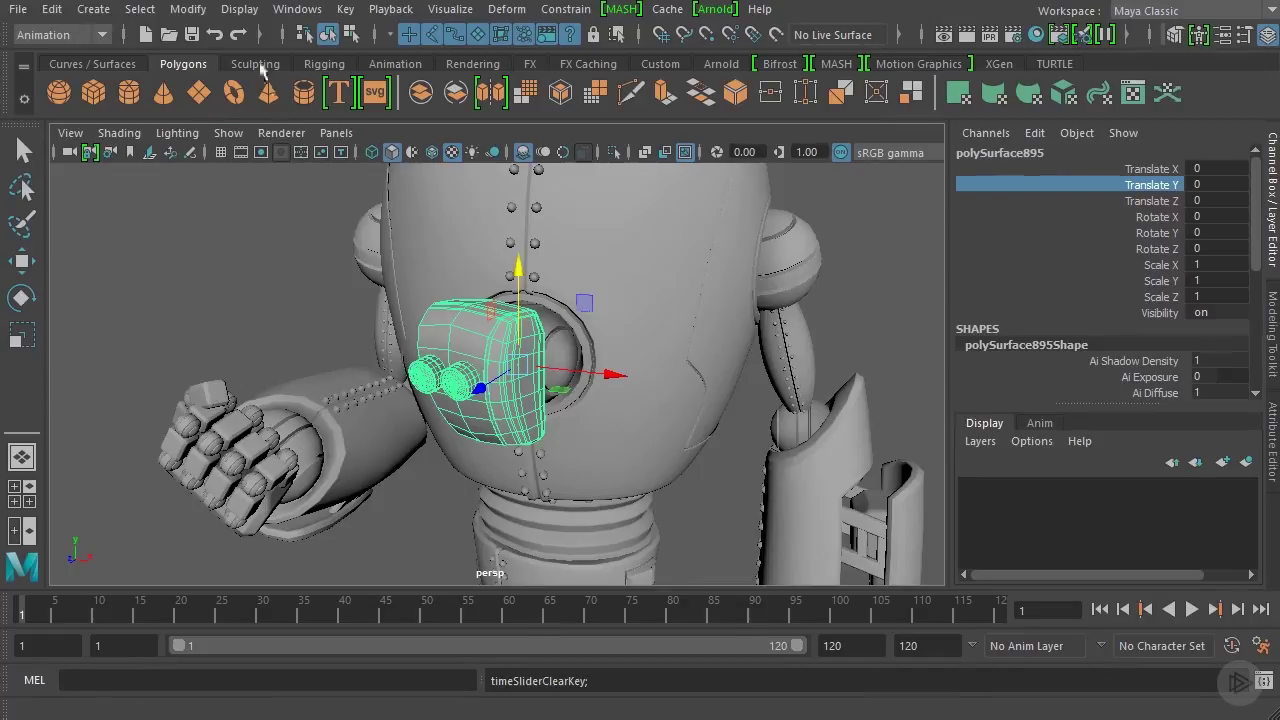
Step: Reselect the lens piece on the robot's front and set a key on all its channels at frame 1
{"action": "left_click", "coordinate": [352, 12]}
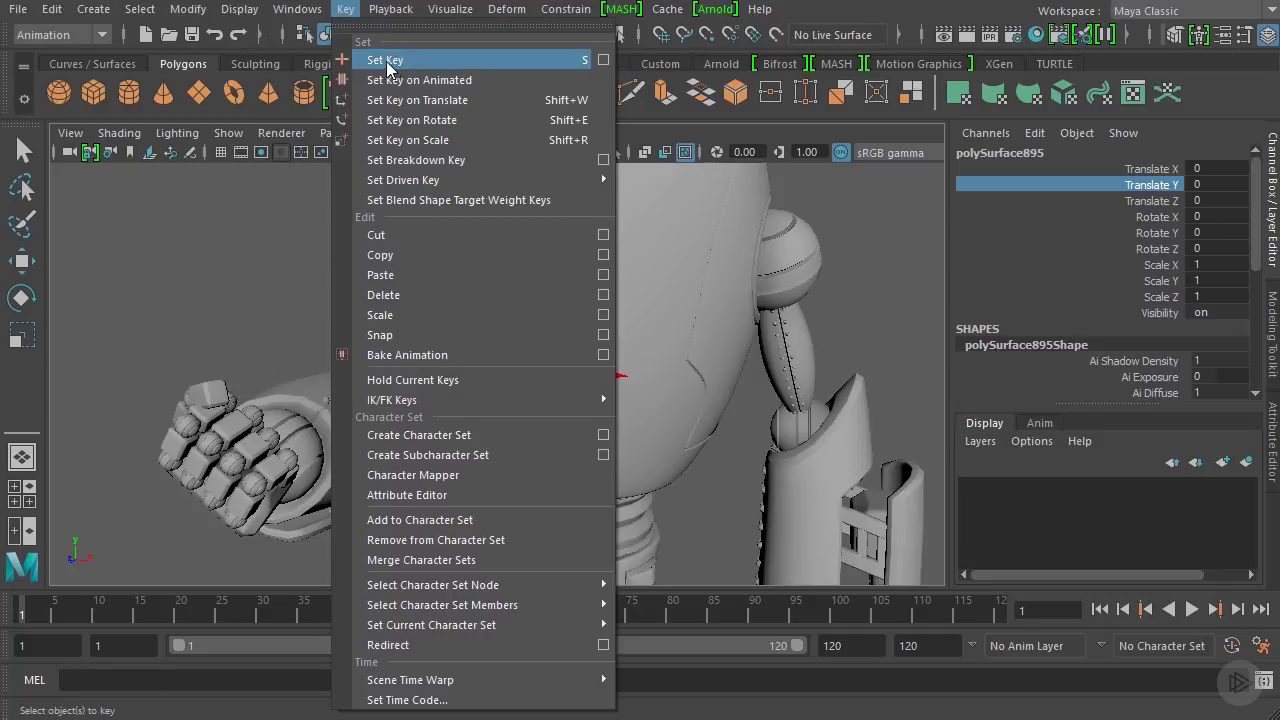
{"action": "left_click", "coordinate": [352, 14]}
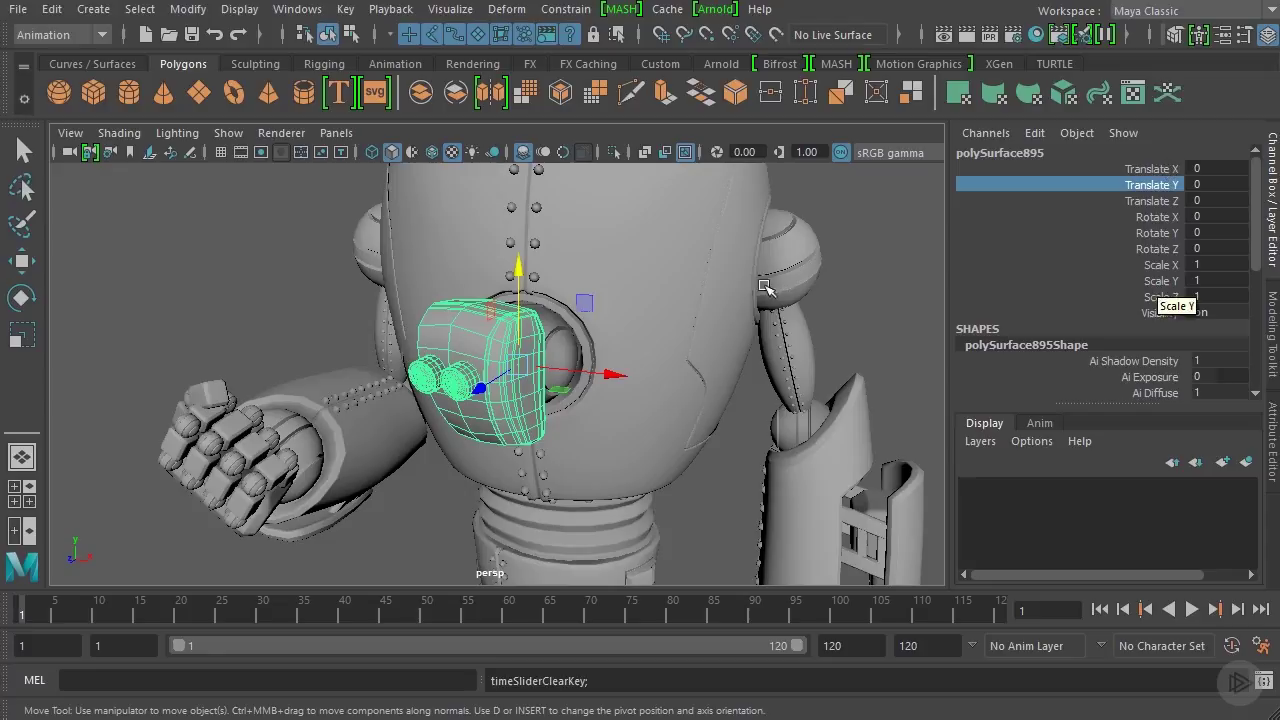
{"action": "left_click", "coordinate": [862, 238]}
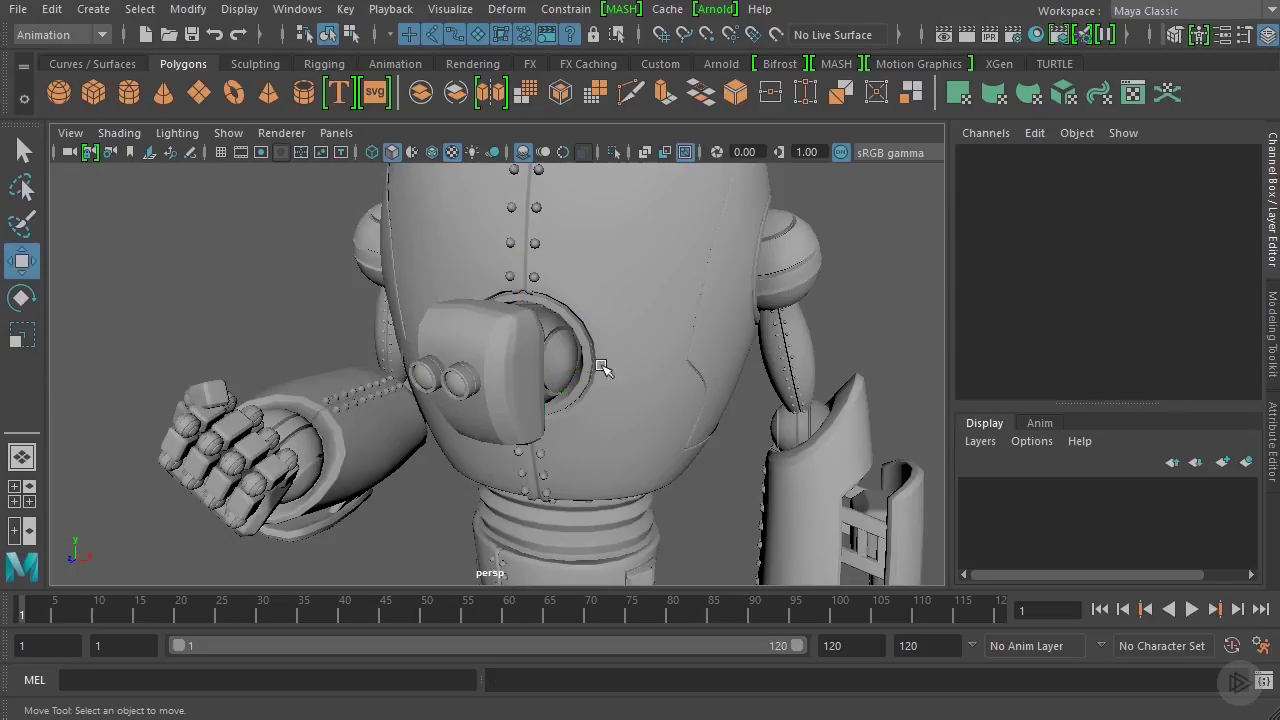
{"action": "left_click", "coordinate": [519, 360]}
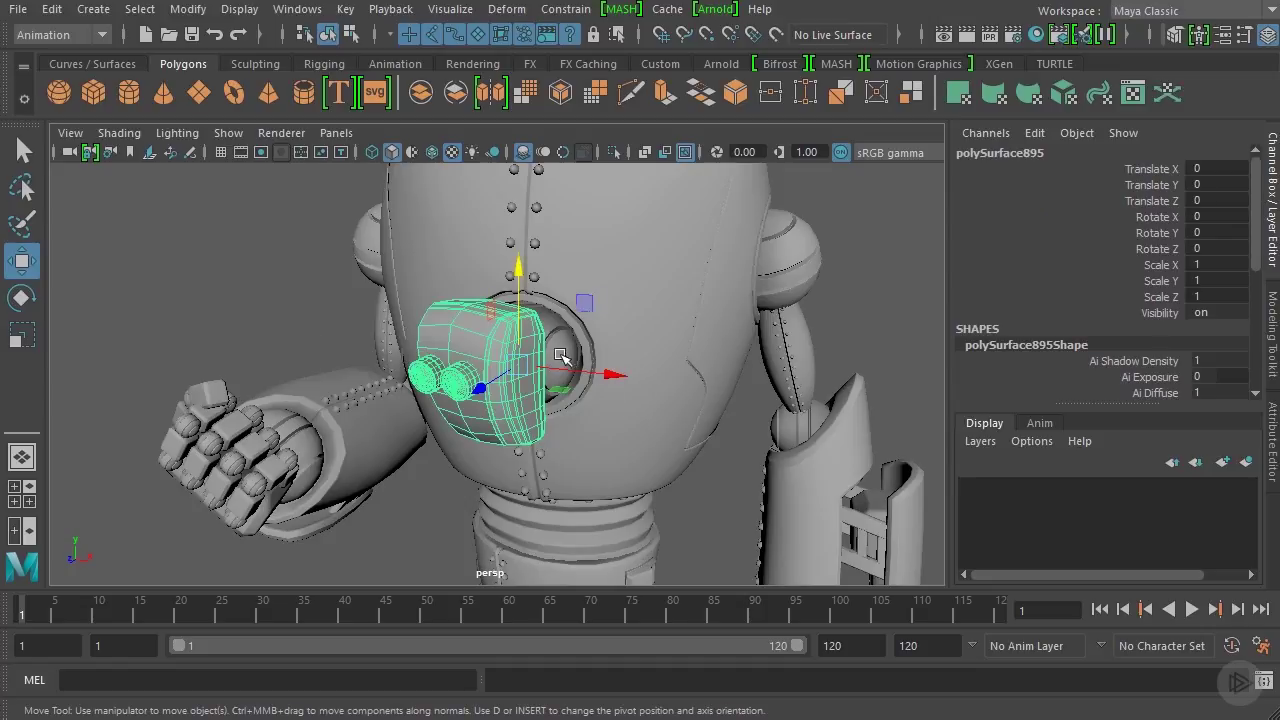
{"action": "key", "text": "s"}
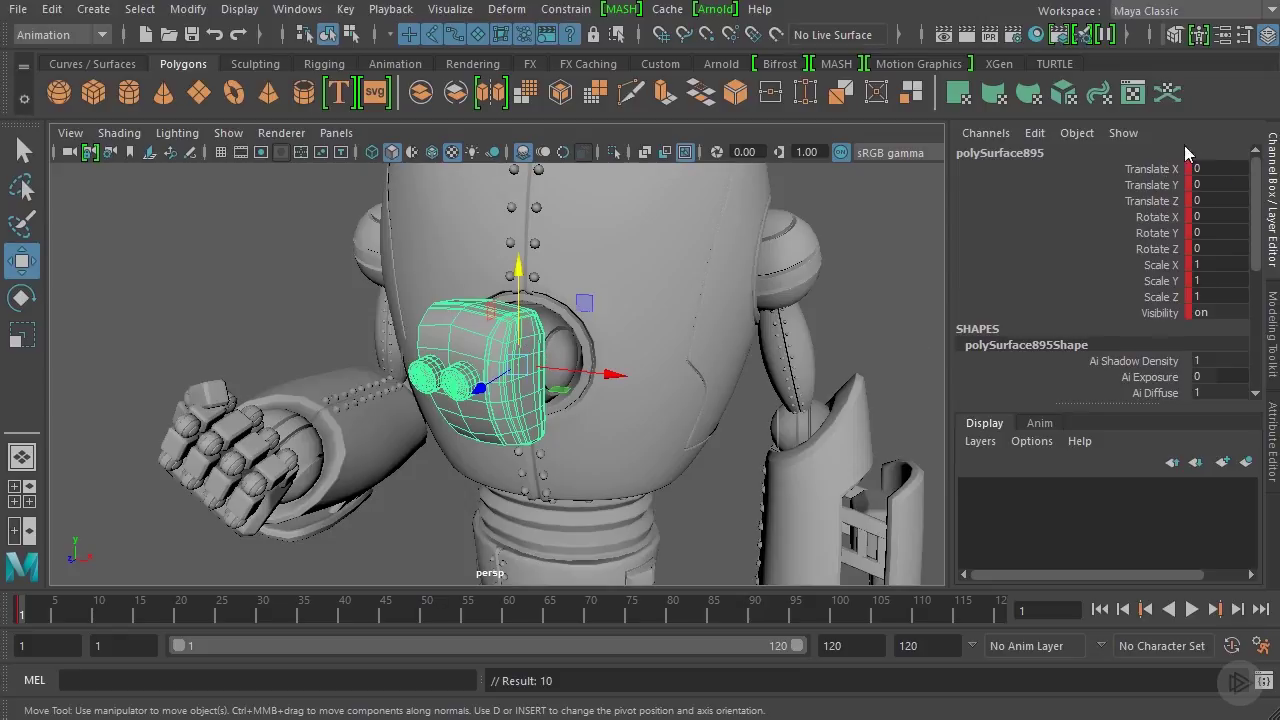
Step: Repeat Set Key on the lens piece at frame 1, and delete the key from the timeline
{"action": "left_click", "coordinate": [345, 10]}
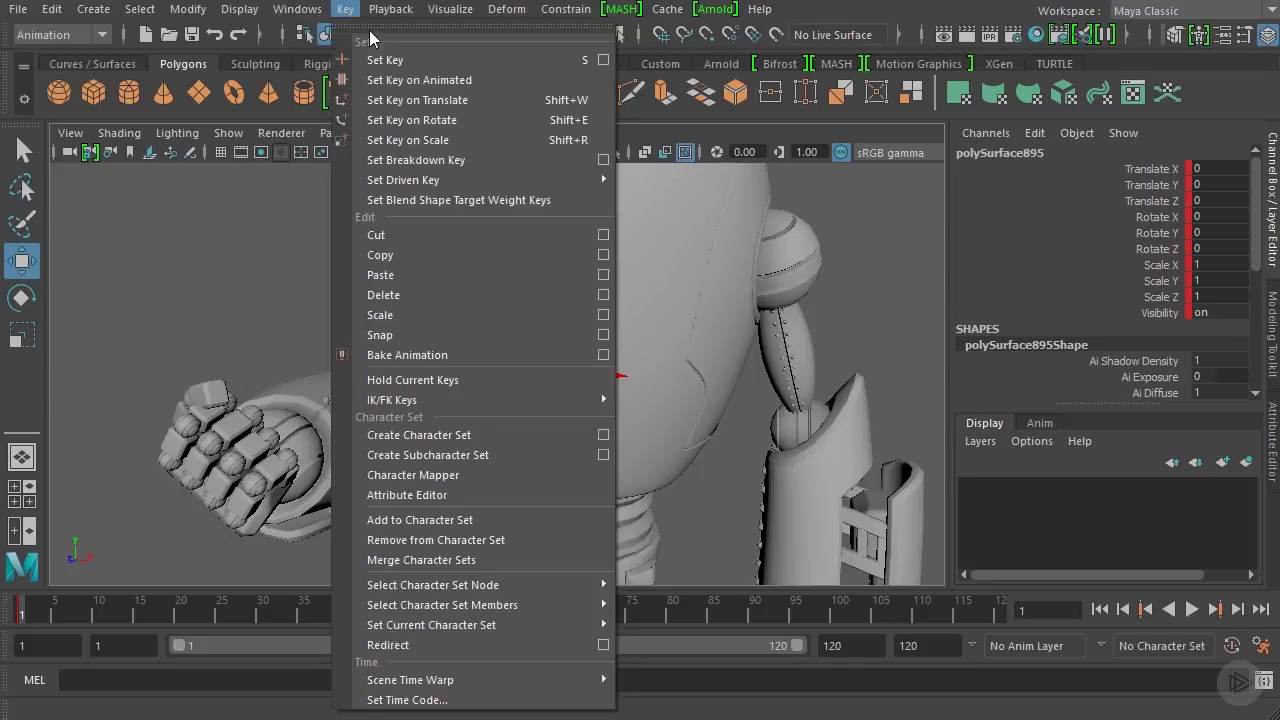
{"action": "left_click", "coordinate": [421, 60]}
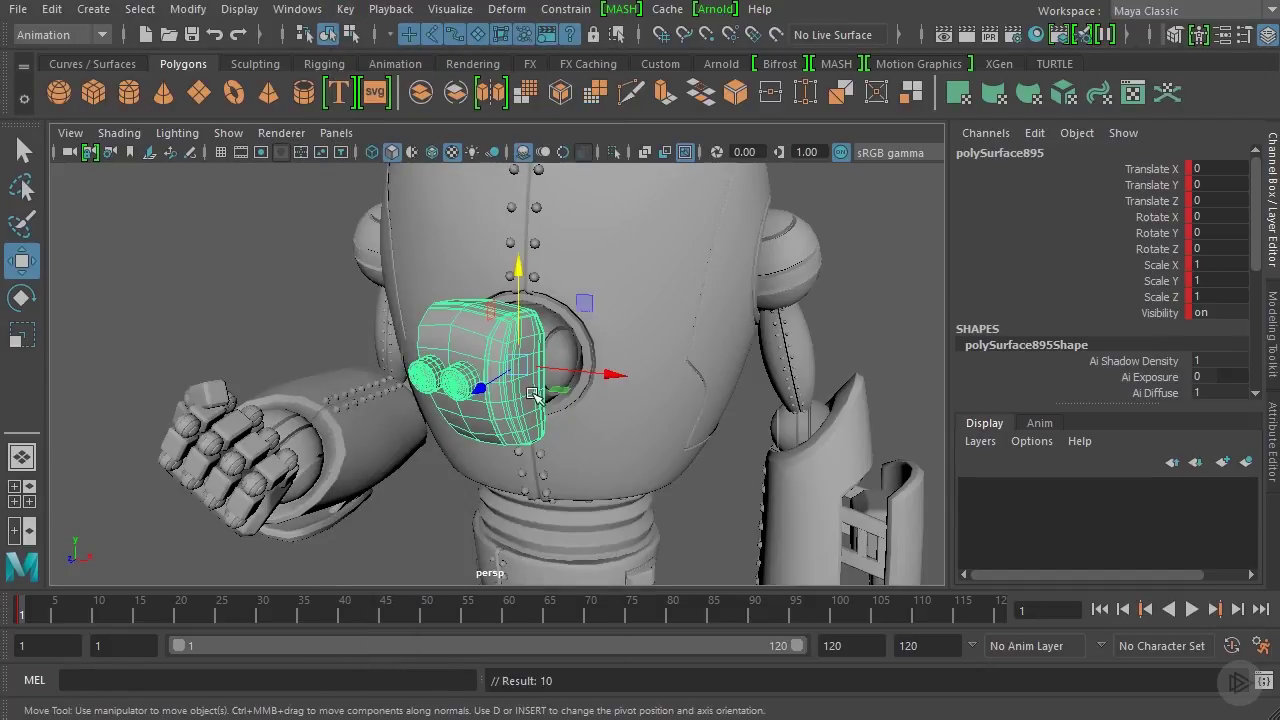
{"action": "right_click", "coordinate": [25, 606]}
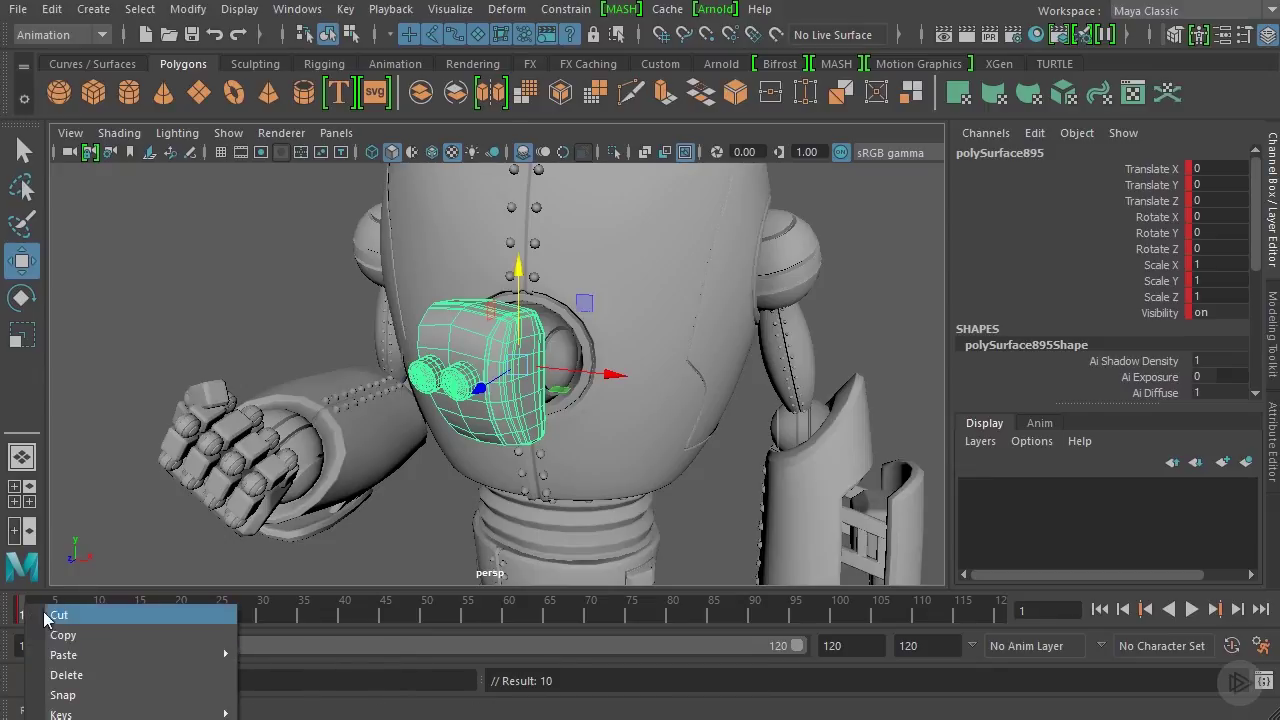
{"action": "left_click", "coordinate": [94, 676]}
{"action": "left_click_drag", "start_coordinate": [740, 165], "coordinate": [686, 360], "text": "alt"}
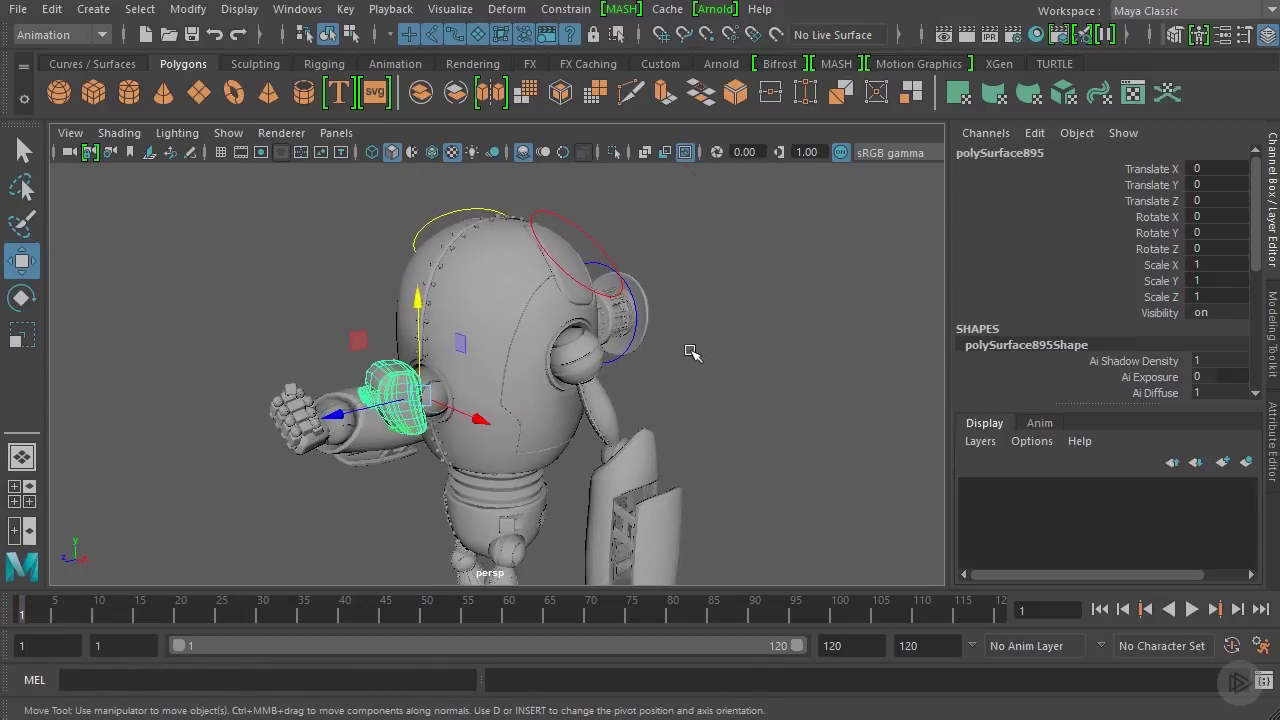